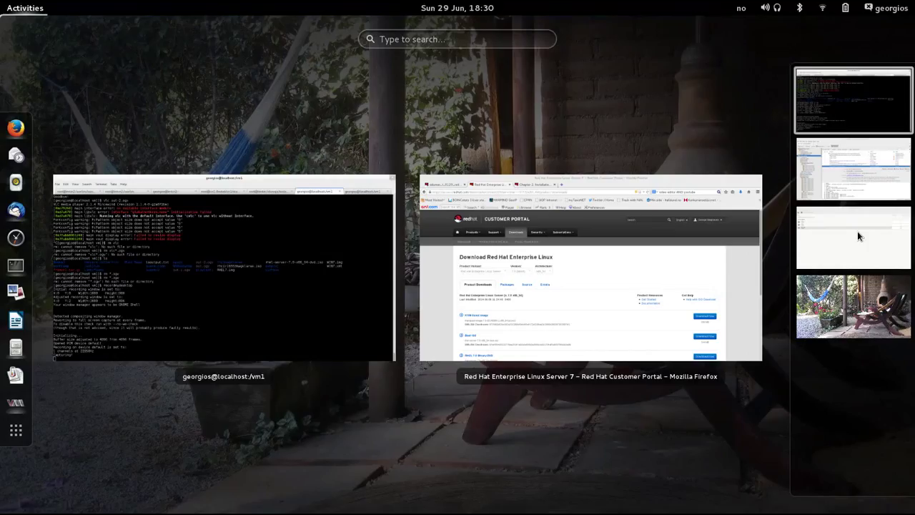
- Glance at Virtual Machine Manager, then show the first workspace with the terminal and Firefox
left_click(857, 231)
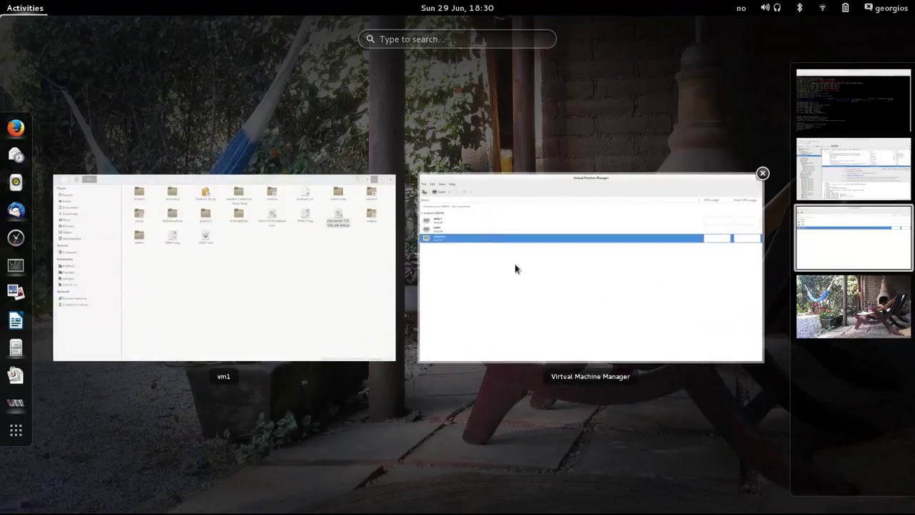
left_click(515, 266)
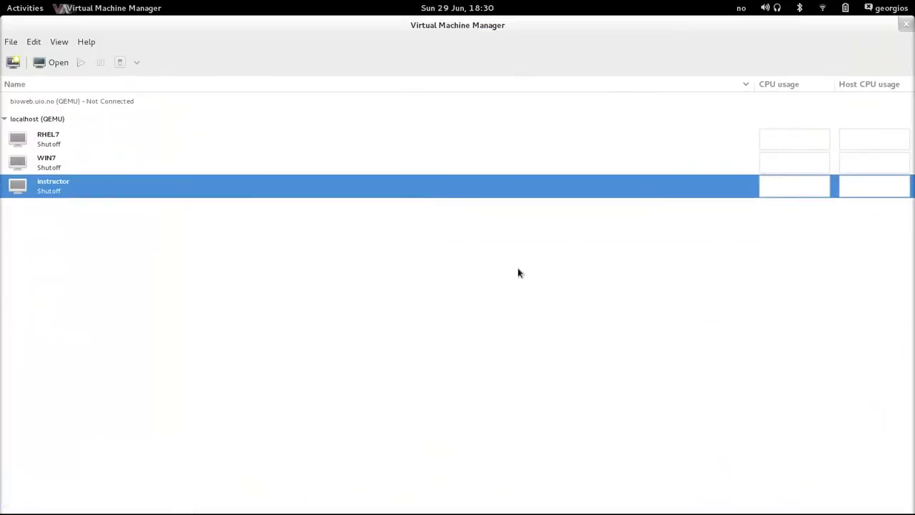
left_click(25, 8)
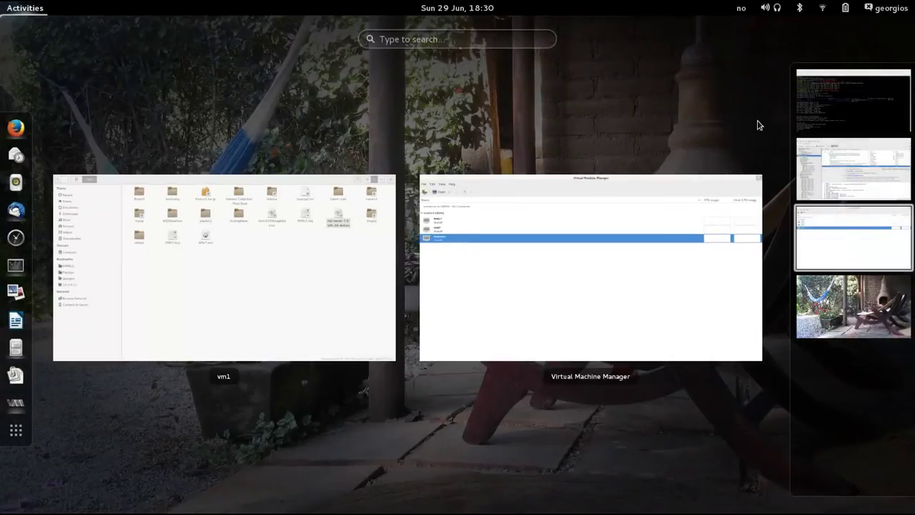
left_click(833, 122)
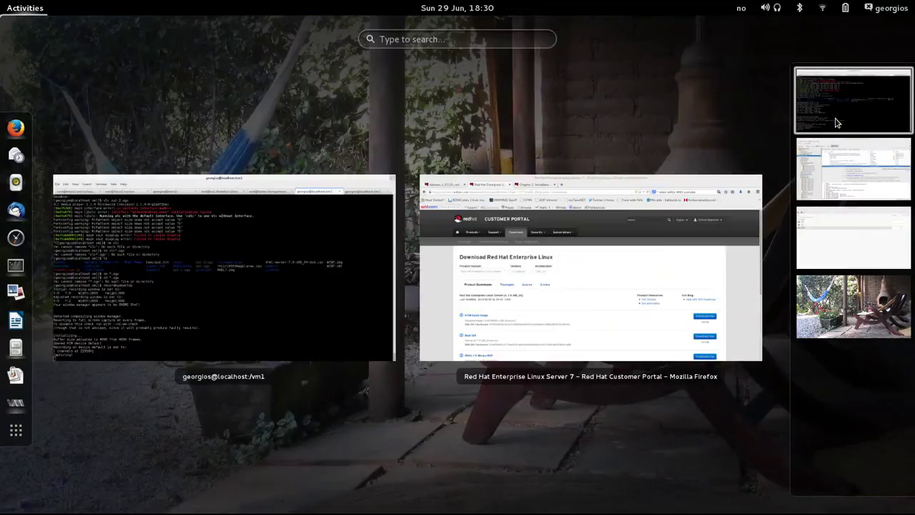
- Scroll the Red Hat download page to the 3.49 GB RHEL 7.0 Binary DVD ISO
left_click(600, 229)
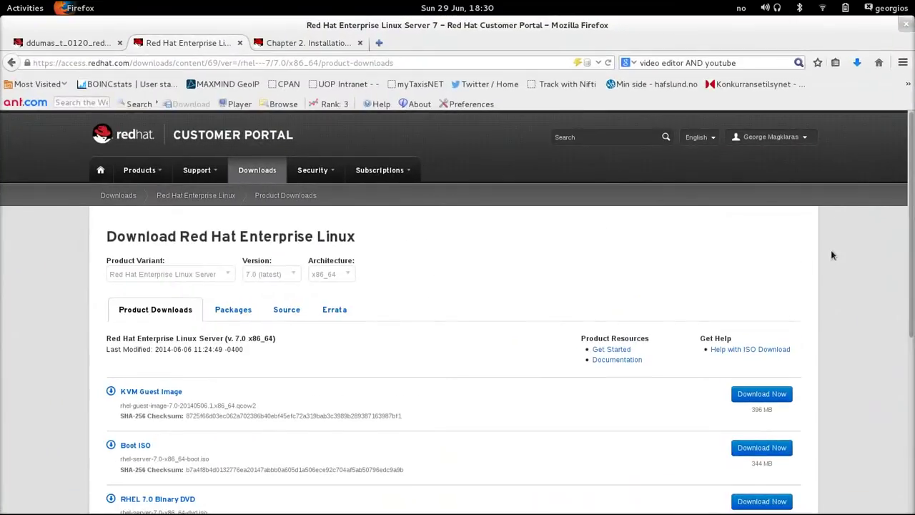
scroll(897, 263, "down", 4)
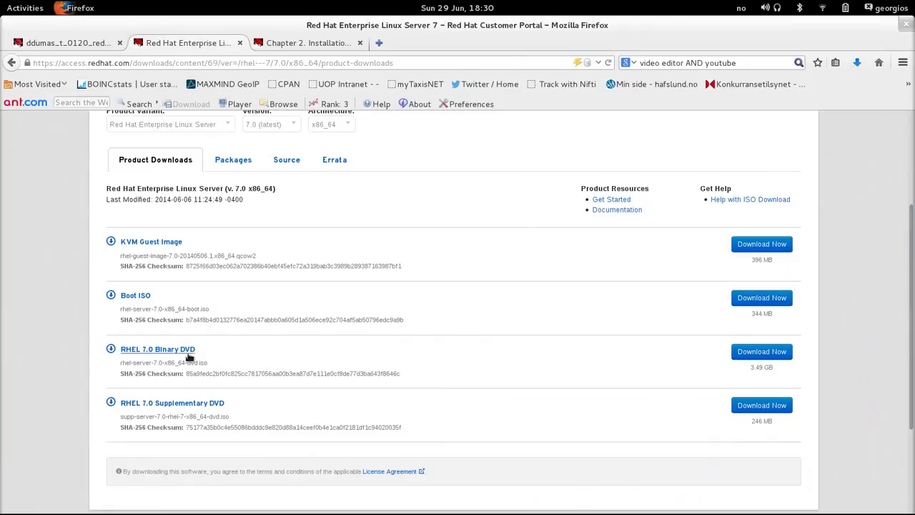
left_click_drag(912, 357, 914, 185)
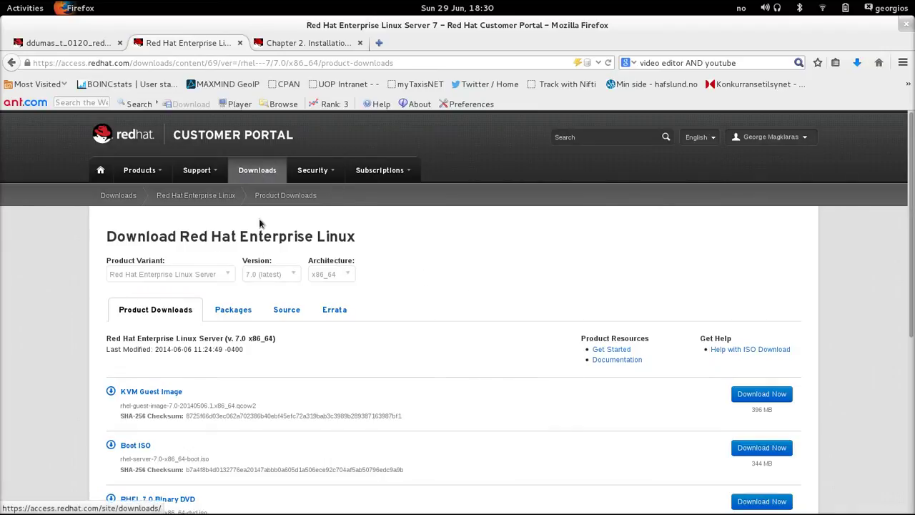
left_click_drag(912, 246, 901, 358)
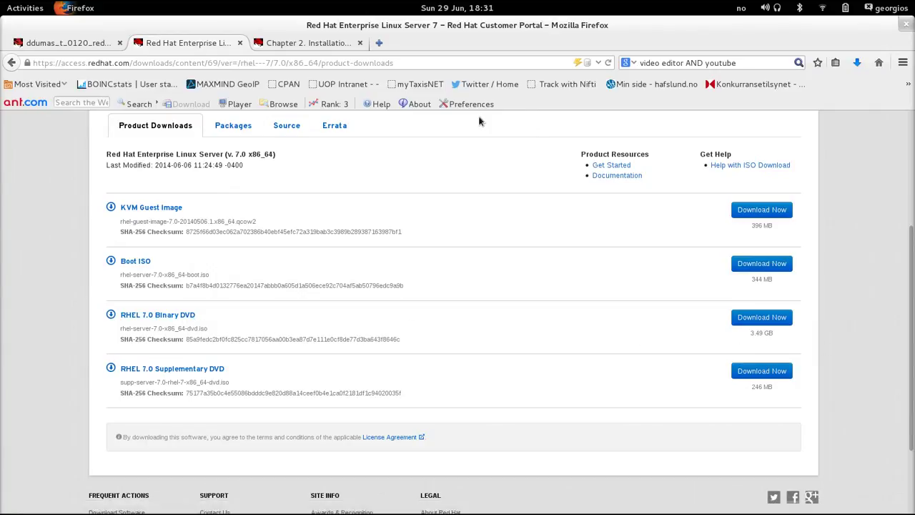
- Check that rhel-server-7.0-x86_64-dvd.iso is in the vm1 folder, then bring Virtual Machine Manager forward
mouse_move(2, 1)
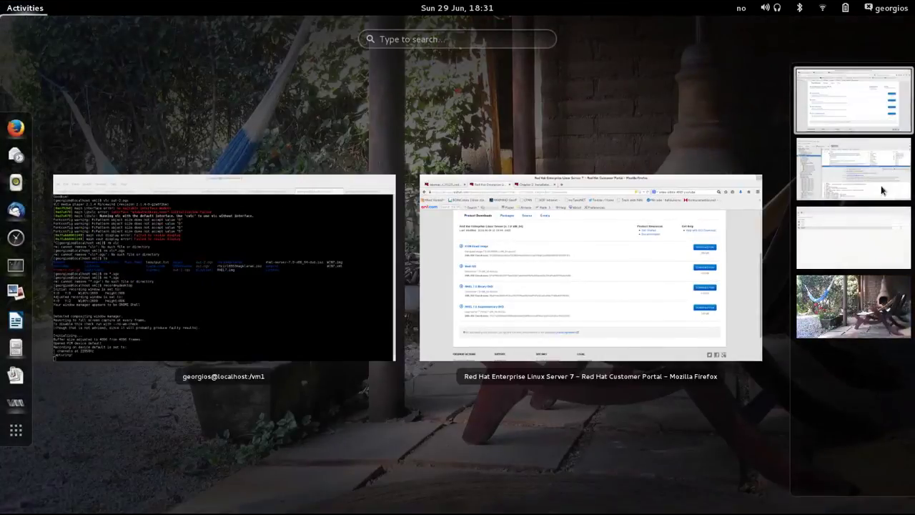
left_click(864, 232)
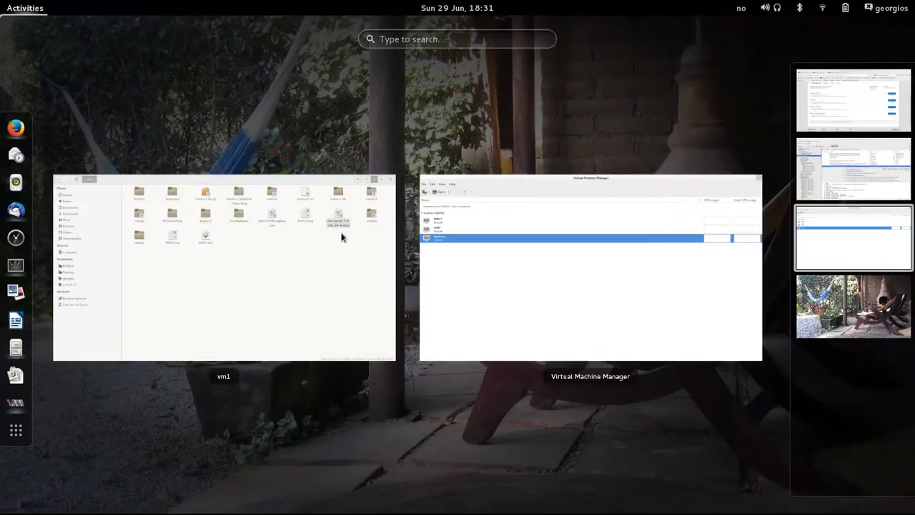
left_click(323, 244)
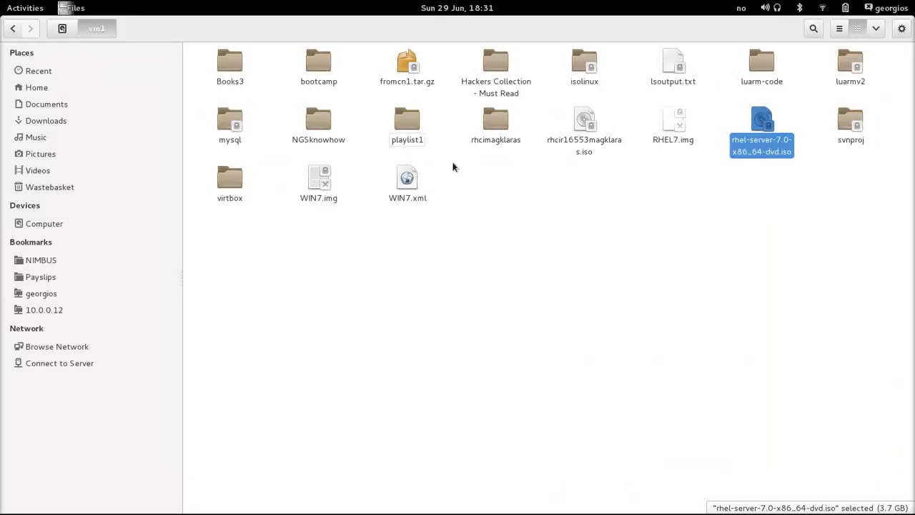
mouse_move(3, 3)
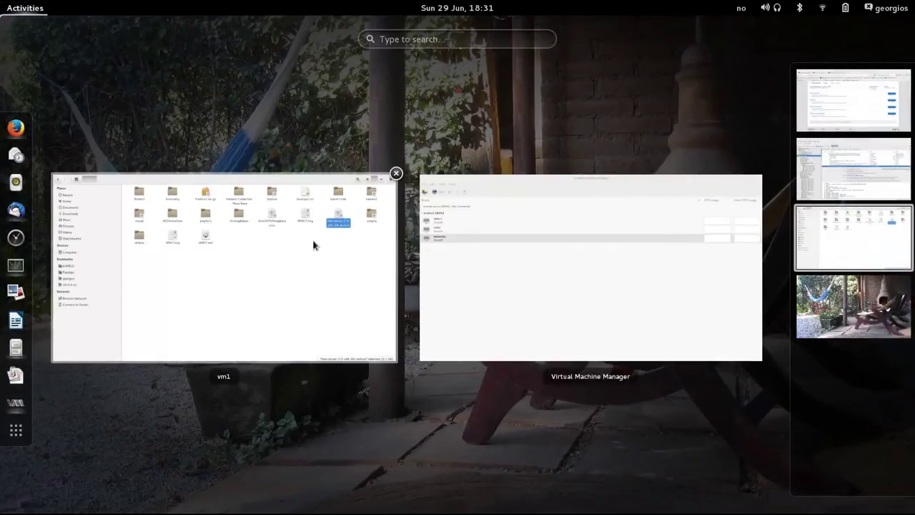
left_click(313, 245)
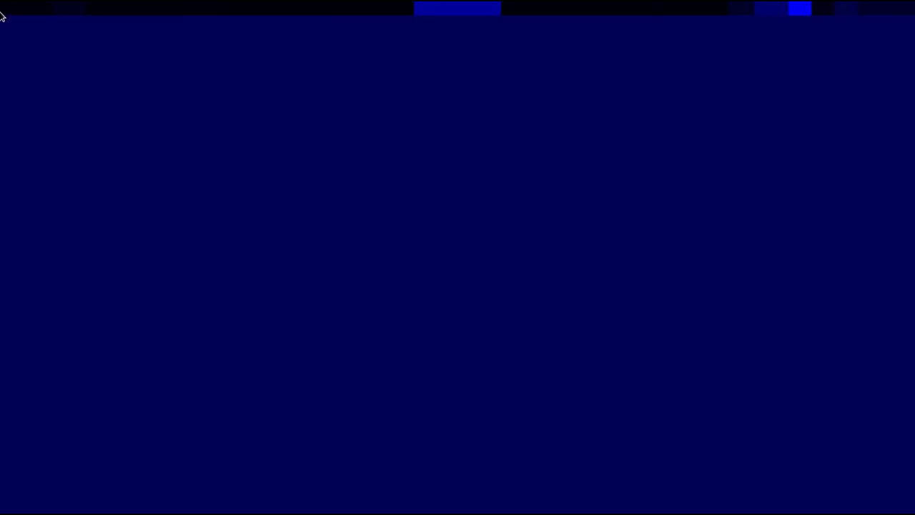
mouse_move(2, 3)
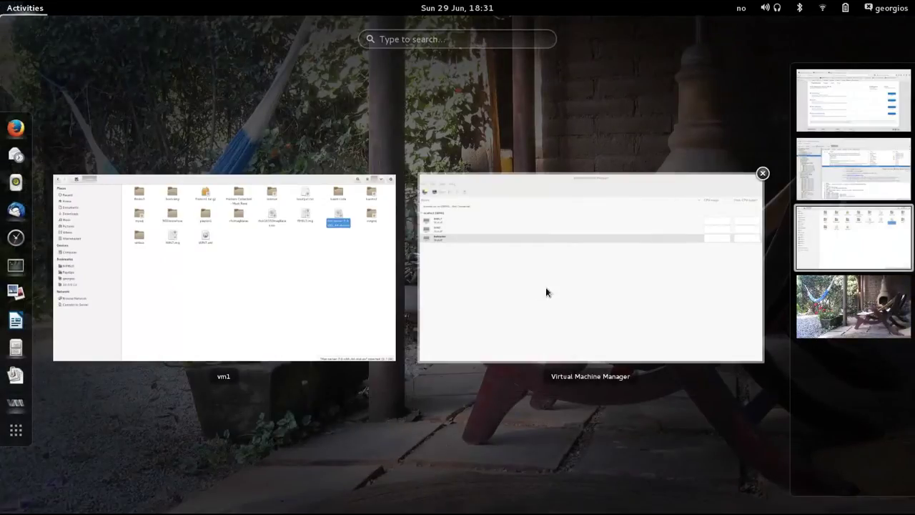
left_click(442, 251)
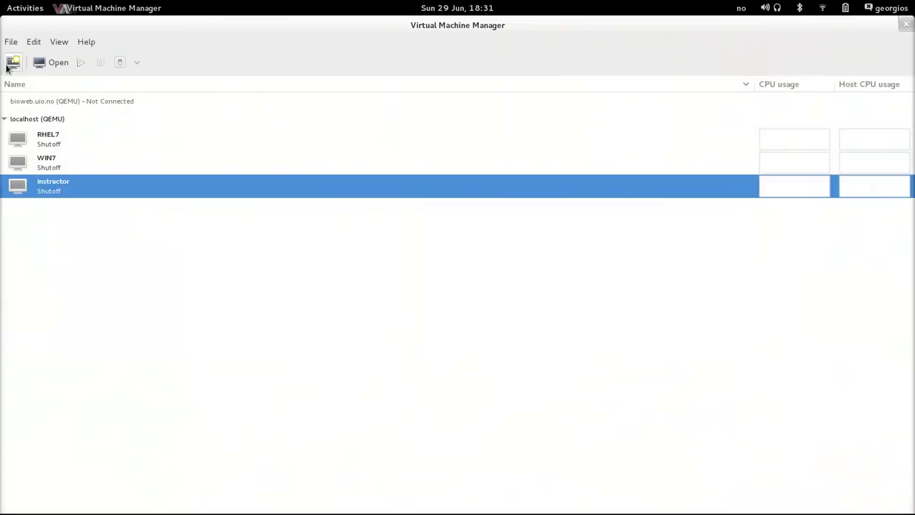
- Start a new VM named rhel7demo that installs from local media
left_click(12, 63)
type("rhel7demo")
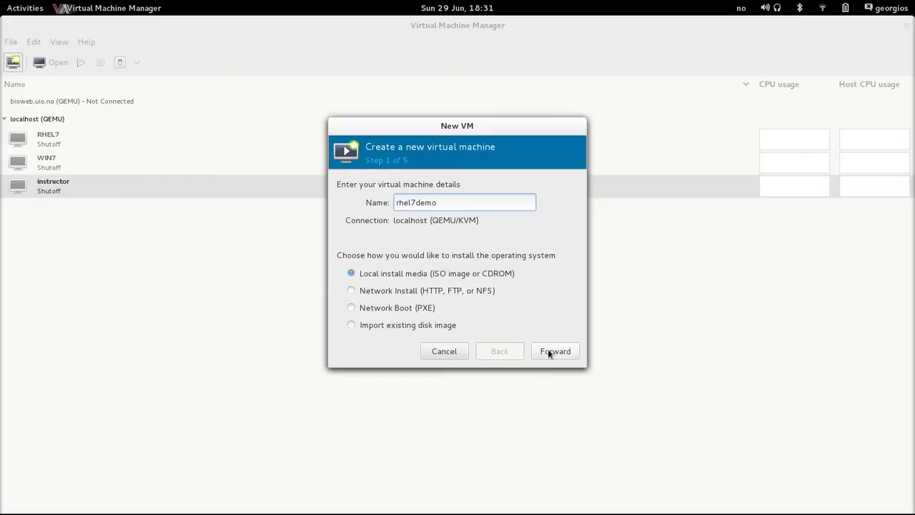
left_click(549, 353)
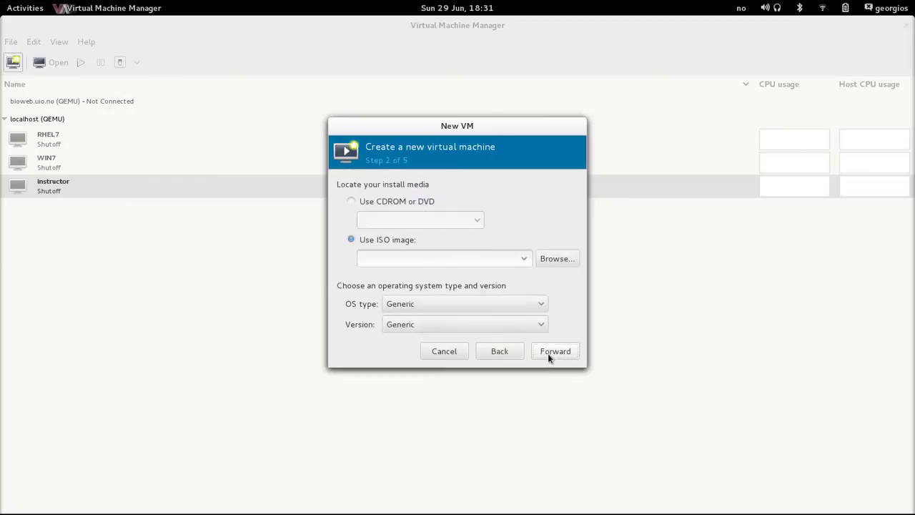
- Choose rhel-server-7.0-x86_64-dvd.iso from the vm1 pool as the install media
left_click(565, 260)
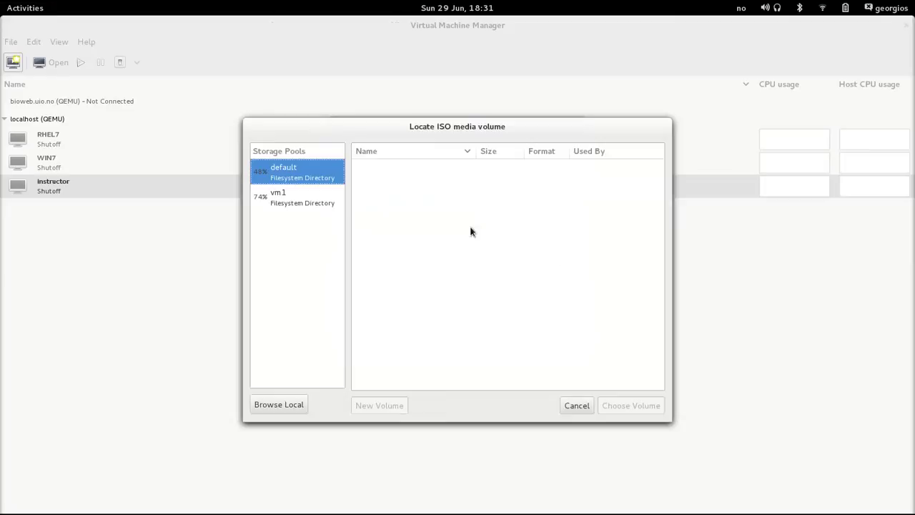
left_click(306, 199)
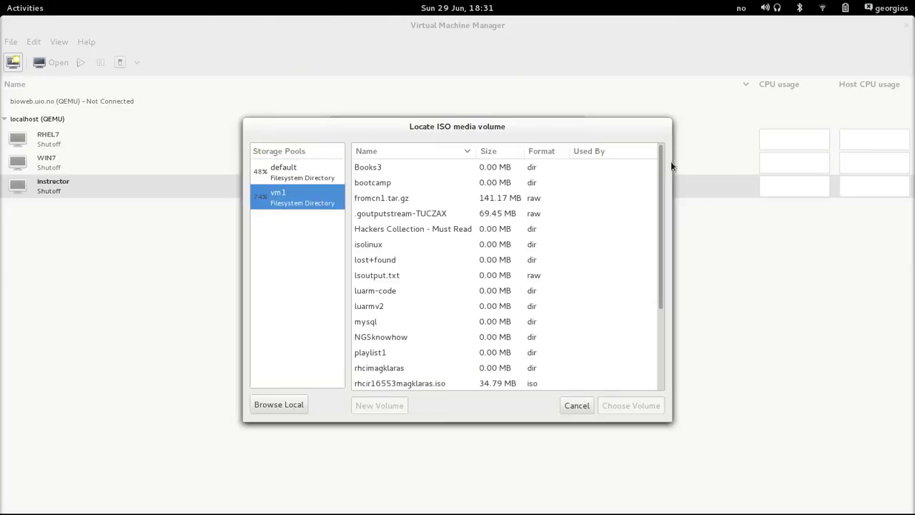
left_click_drag(659, 198, 649, 288)
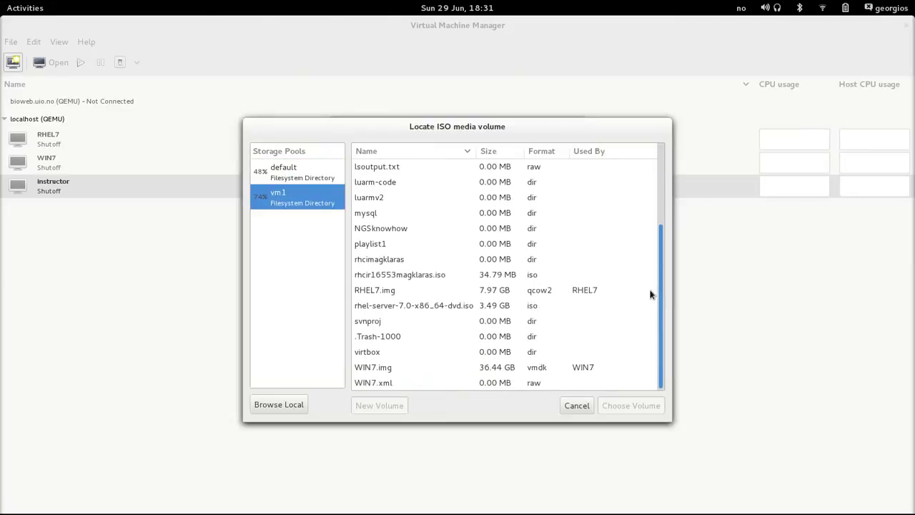
left_click(447, 305)
left_click(647, 410)
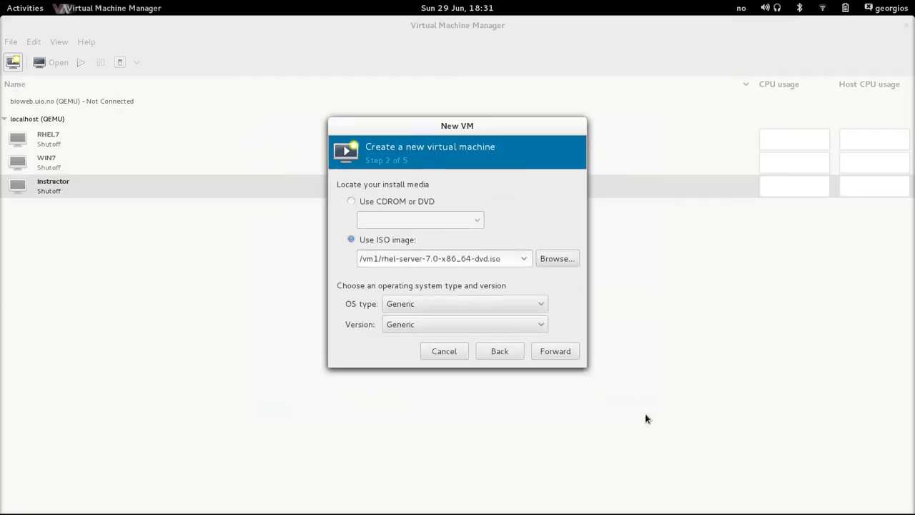
- Set the OS type to Linux with version Fedora 19
left_click(448, 303)
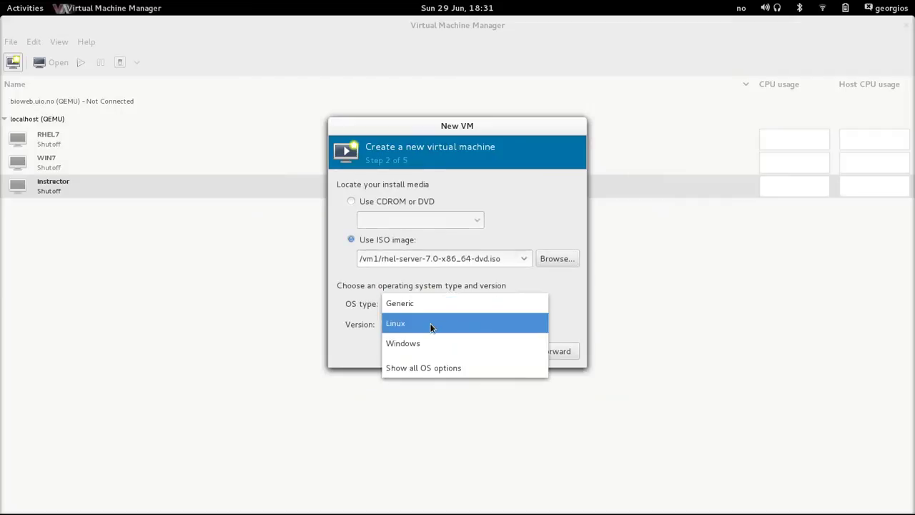
left_click(433, 323)
left_click(509, 324)
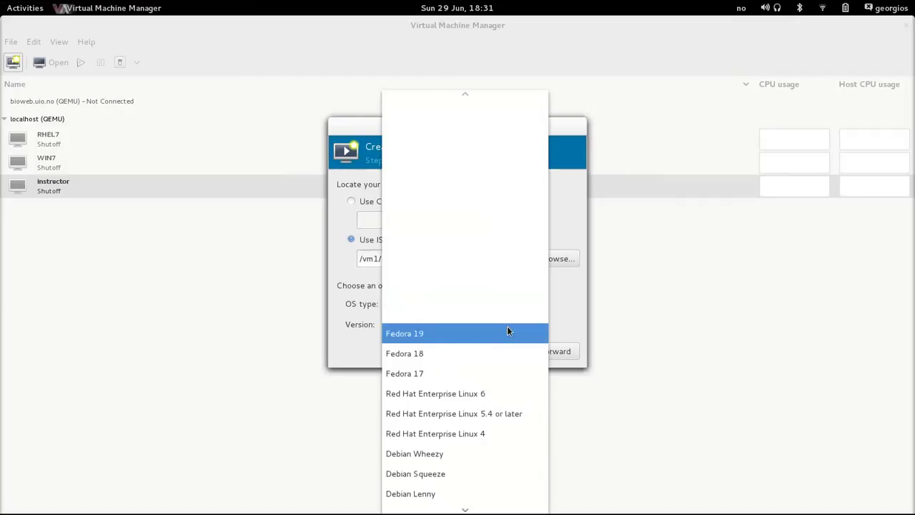
left_click(497, 340)
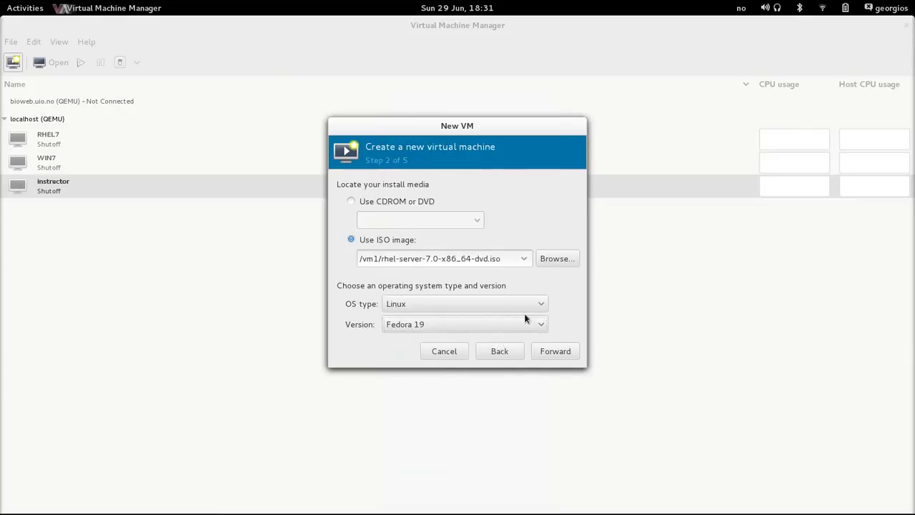
left_click(528, 325)
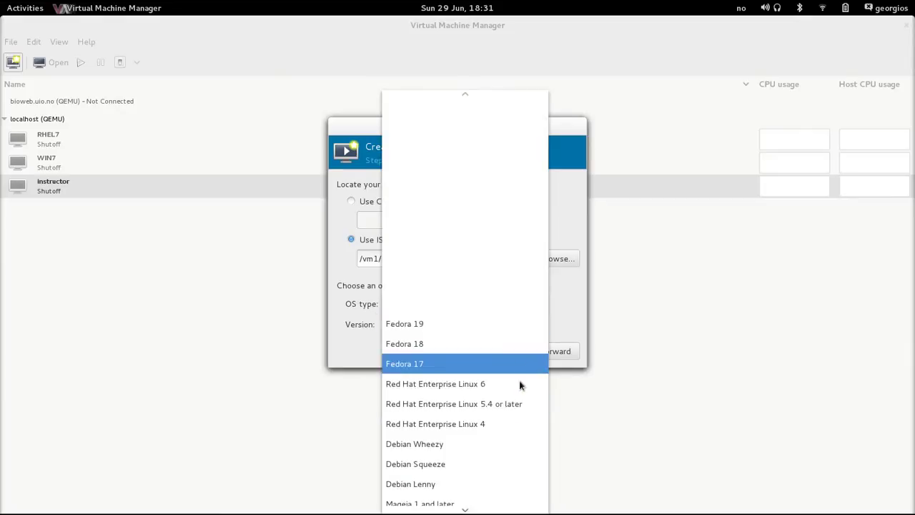
scroll(493, 386, "down", 5)
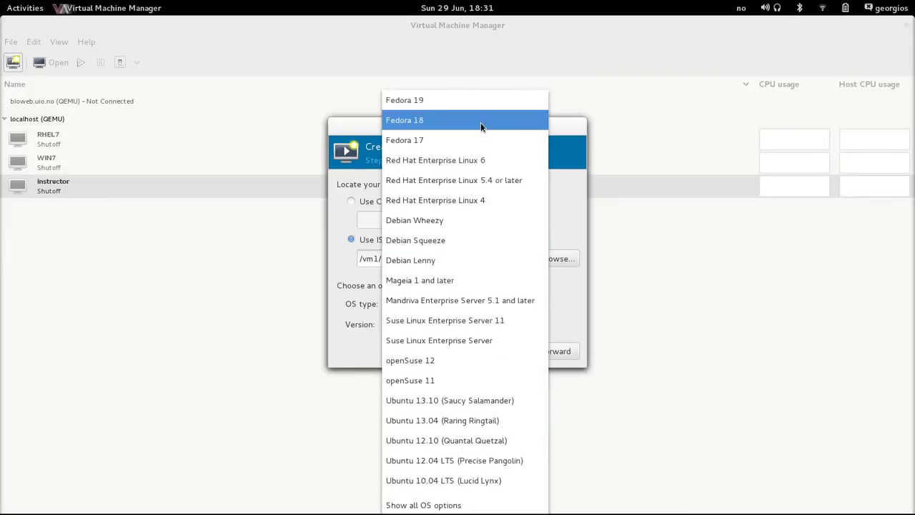
left_click(465, 105)
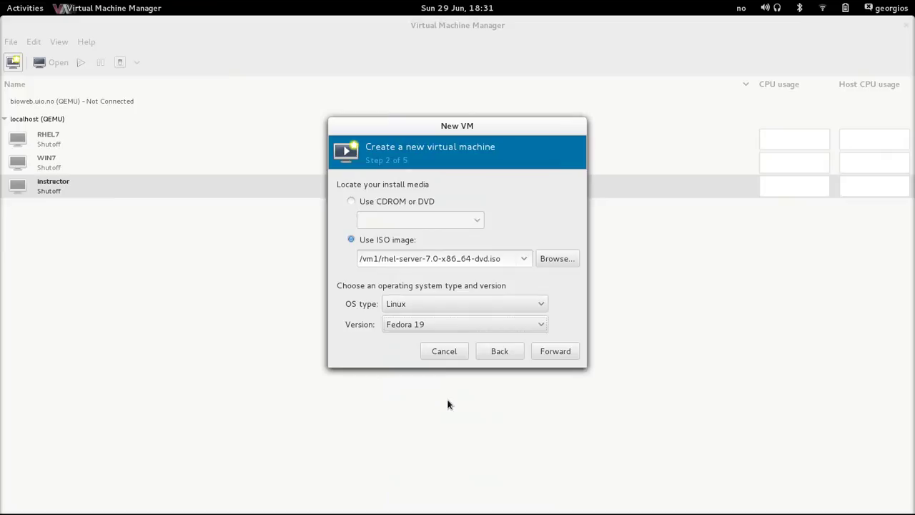
- Give the VM 2048 MB of memory and 2 CPUs
left_click(548, 351)
double_click(419, 203)
key("BackSpace")
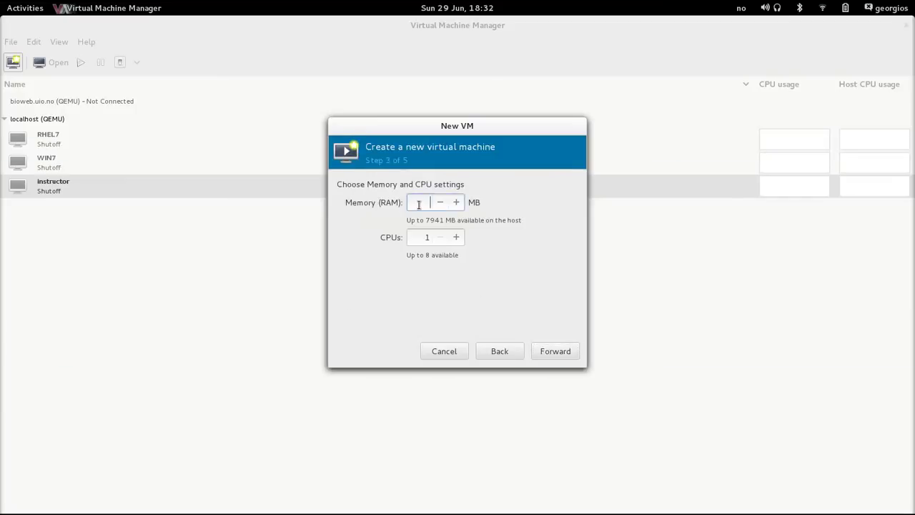
type("2048")
double_click(426, 237)
type("2")
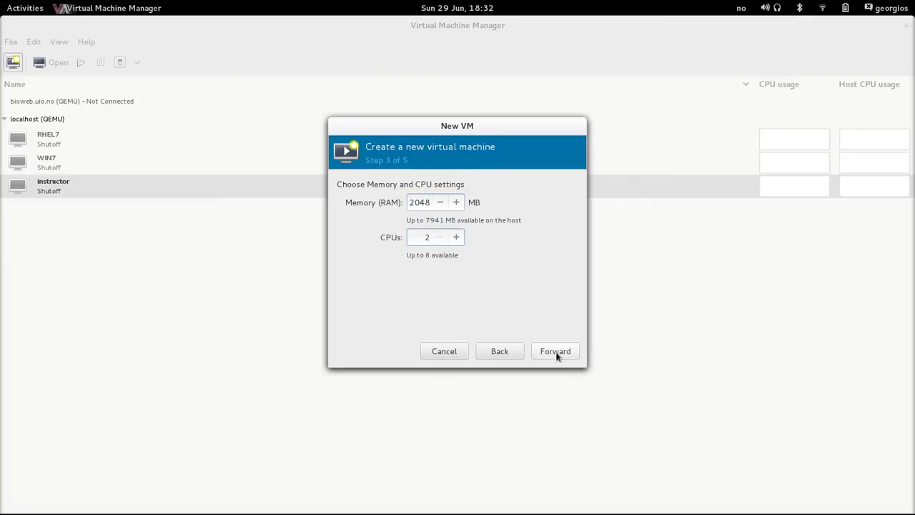
left_click(557, 352)
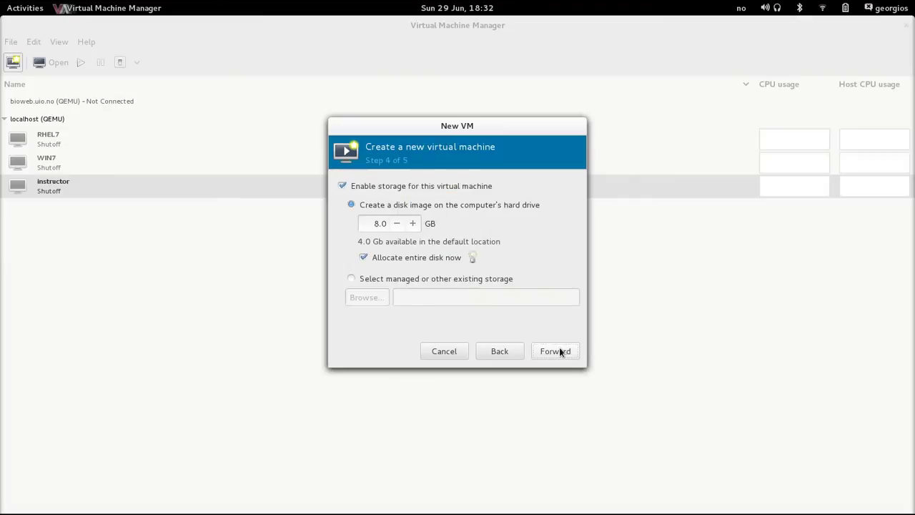
- Create an 8 GB qcow2 volume rhel7demo.img in the vm1 pool and select it
left_click(351, 278)
left_click(366, 298)
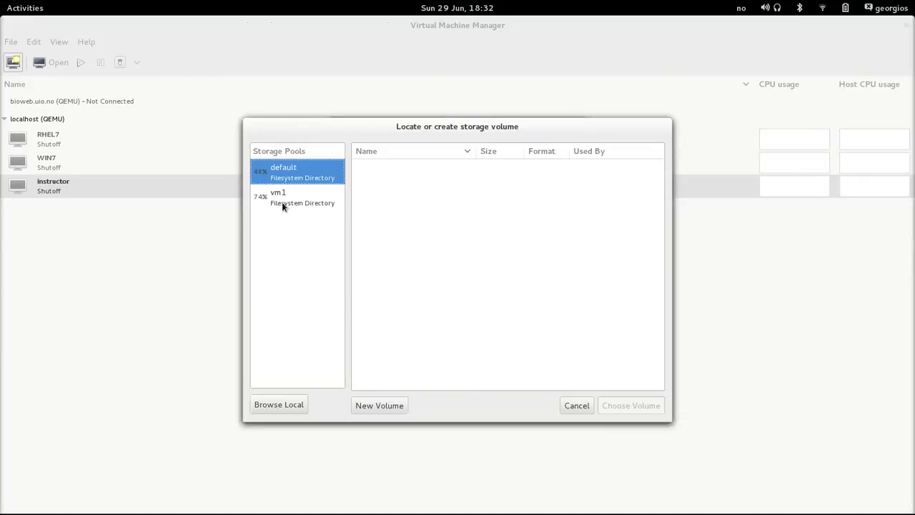
left_click(282, 202)
left_click_drag(659, 261, 646, 353)
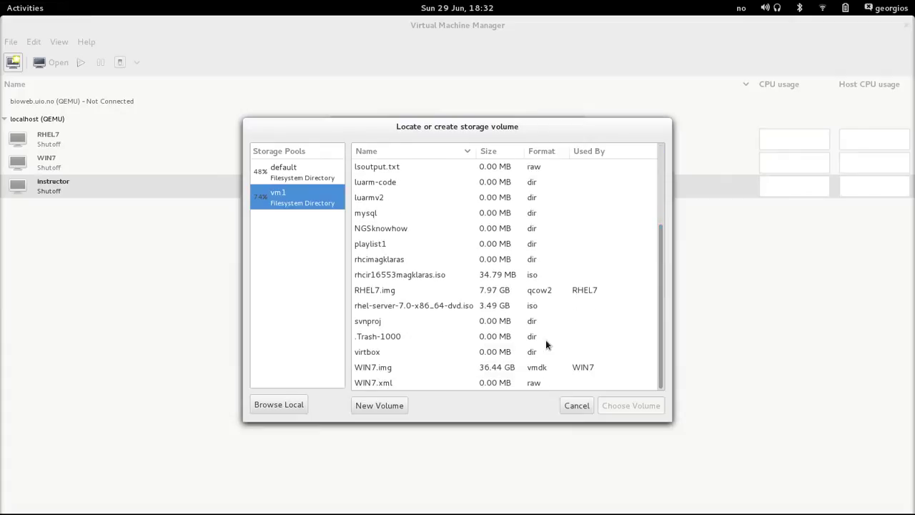
left_click(369, 406)
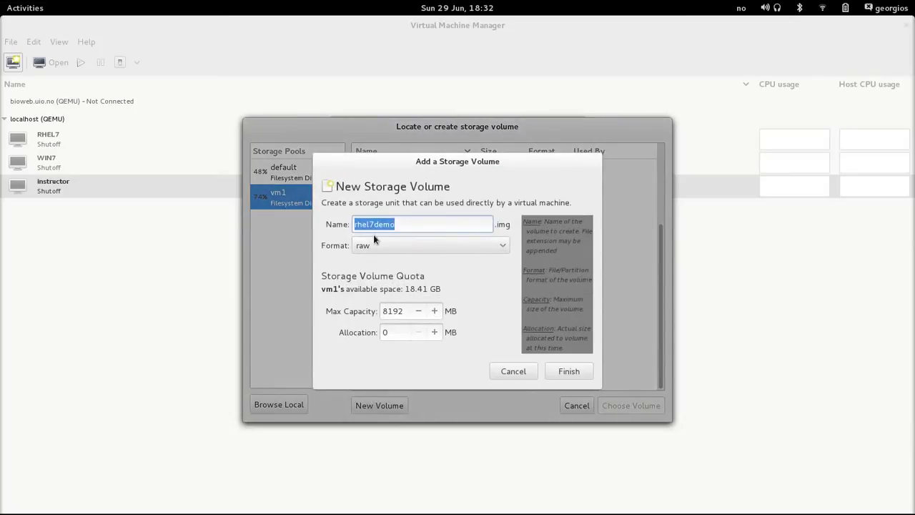
left_click(428, 246)
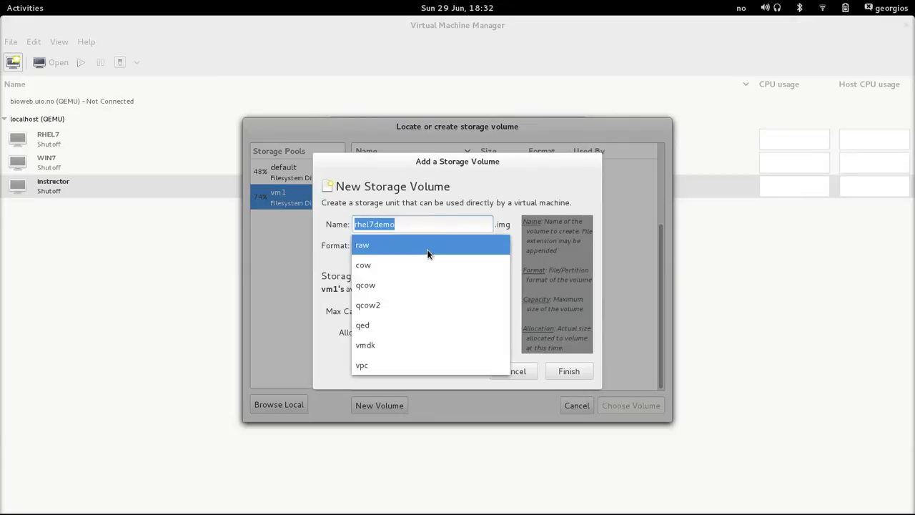
left_click(416, 305)
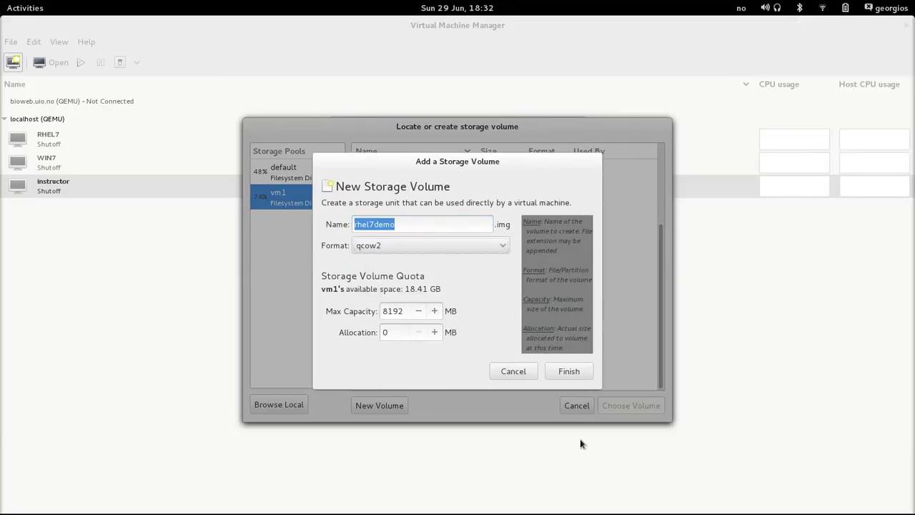
left_click(567, 376)
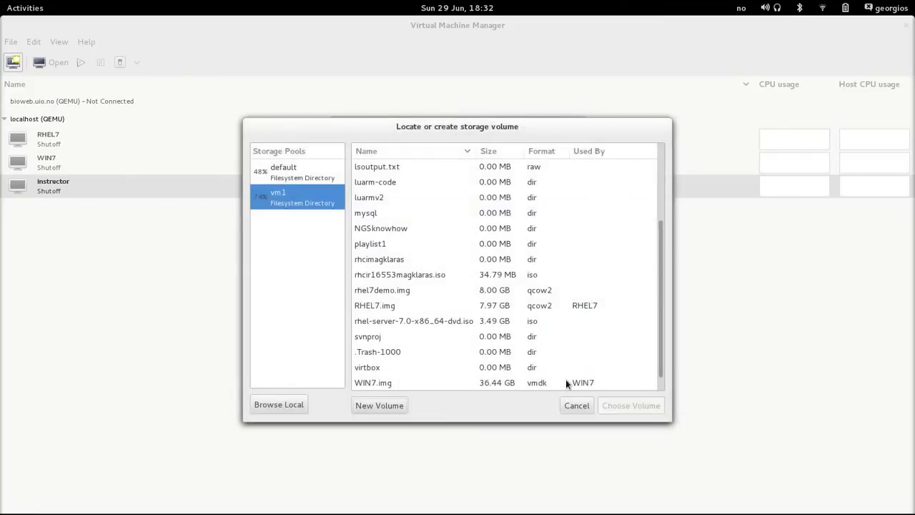
left_click(413, 291)
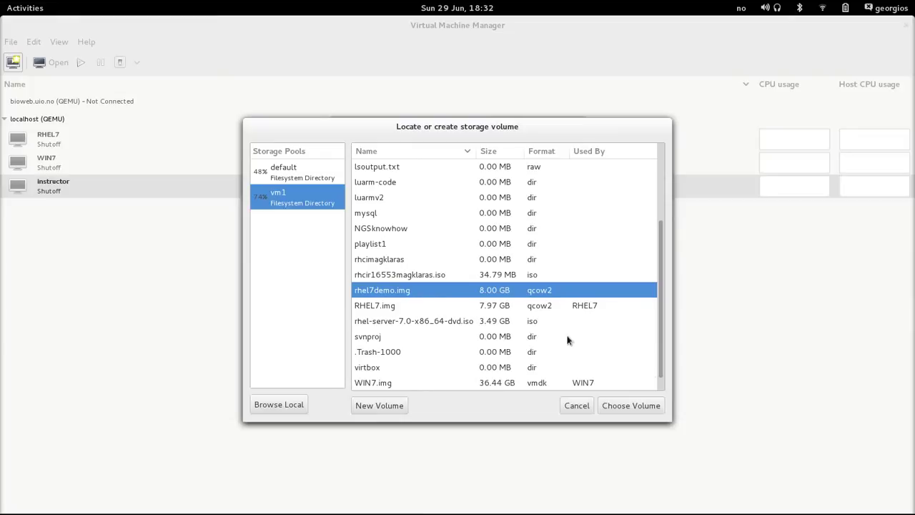
- Use rhel7demo.img as the disk, keep default NAT networking, and finish creating the VM
left_click(631, 406)
left_click(546, 351)
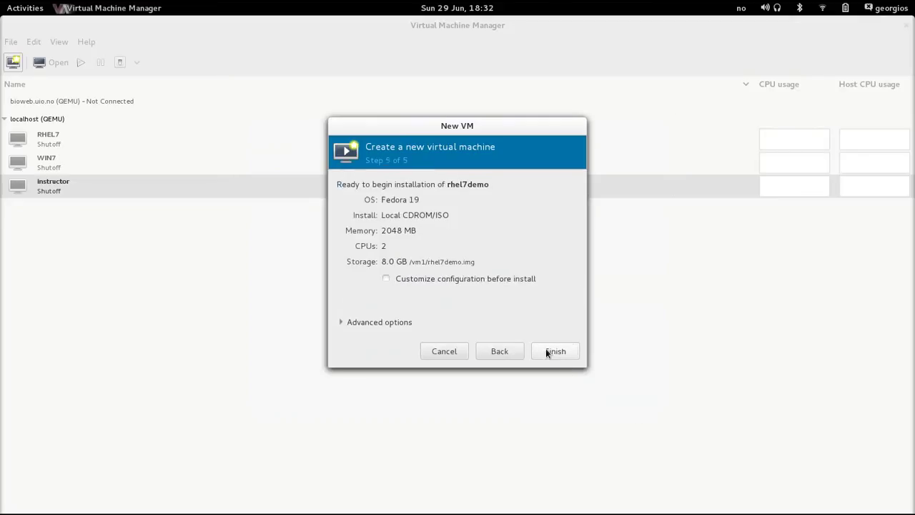
left_click(342, 322)
left_click(426, 332)
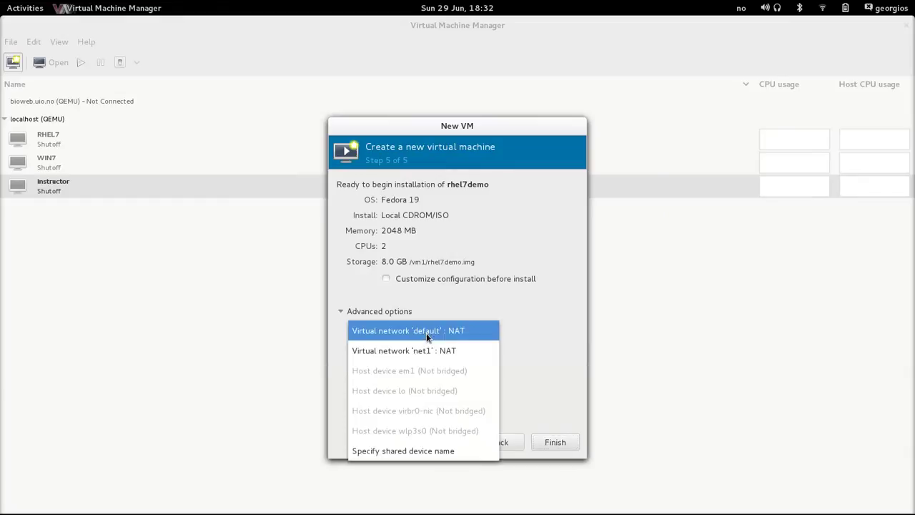
left_click(566, 292)
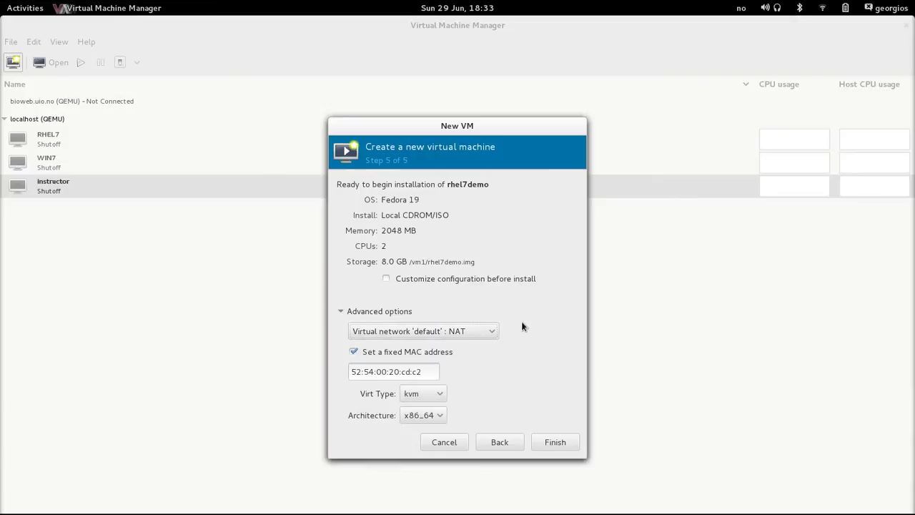
left_click(339, 311)
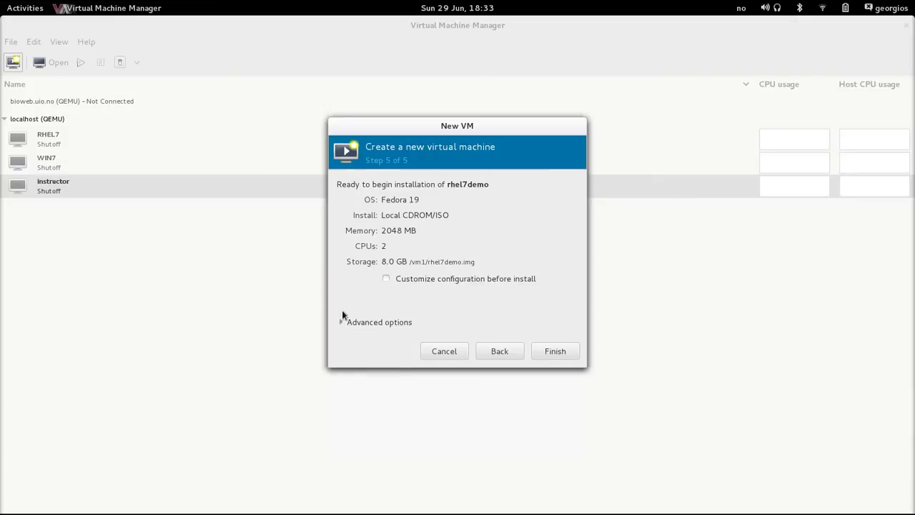
left_click(557, 351)
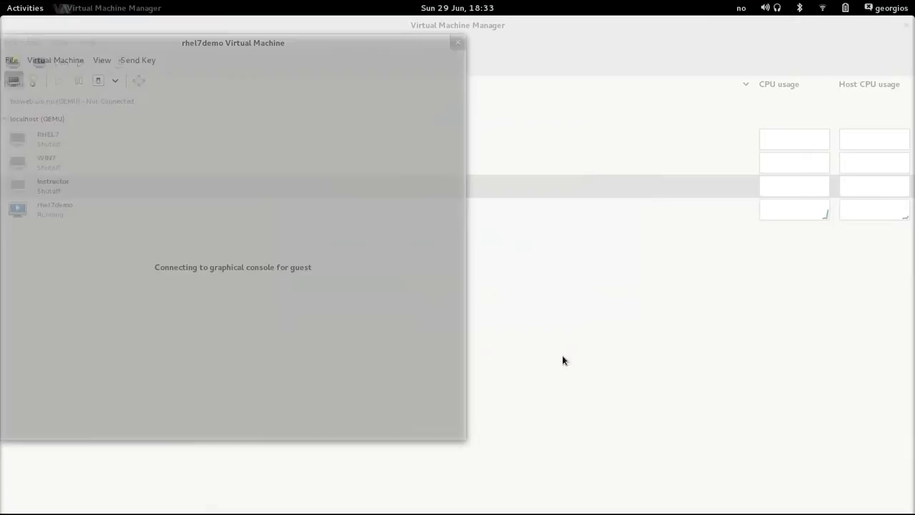
- Show the rhel7demo console fullscreen, boot the installer, and abort the media check
double_click(225, 41)
left_click(138, 65)
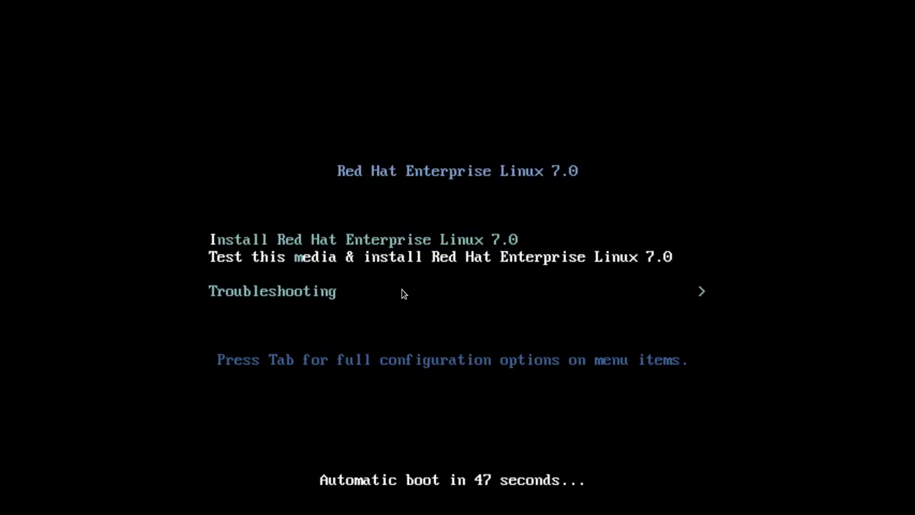
key("Return")
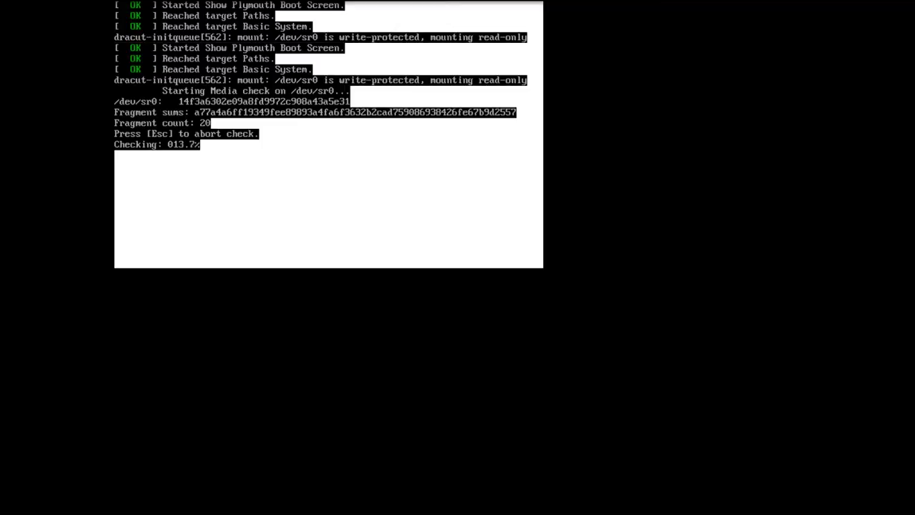
key("Escape")
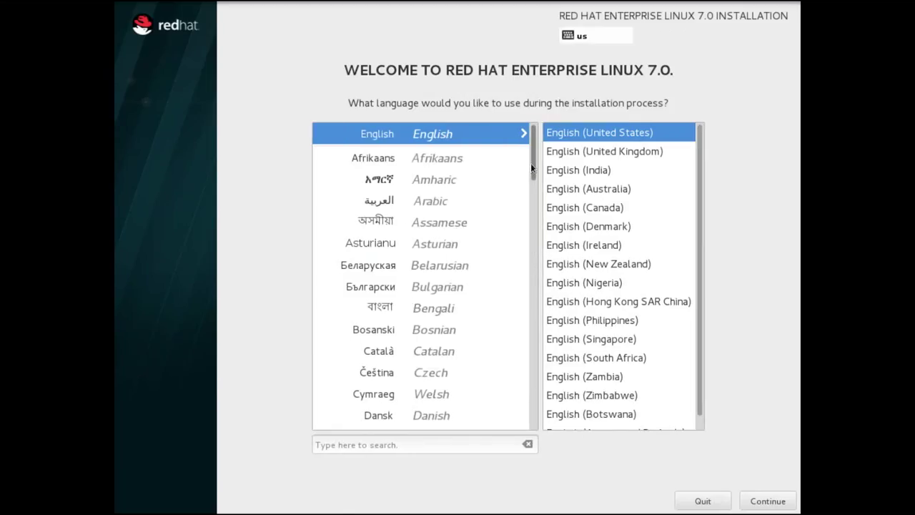
- Continue with English (United States) as the installation language
left_click(768, 502)
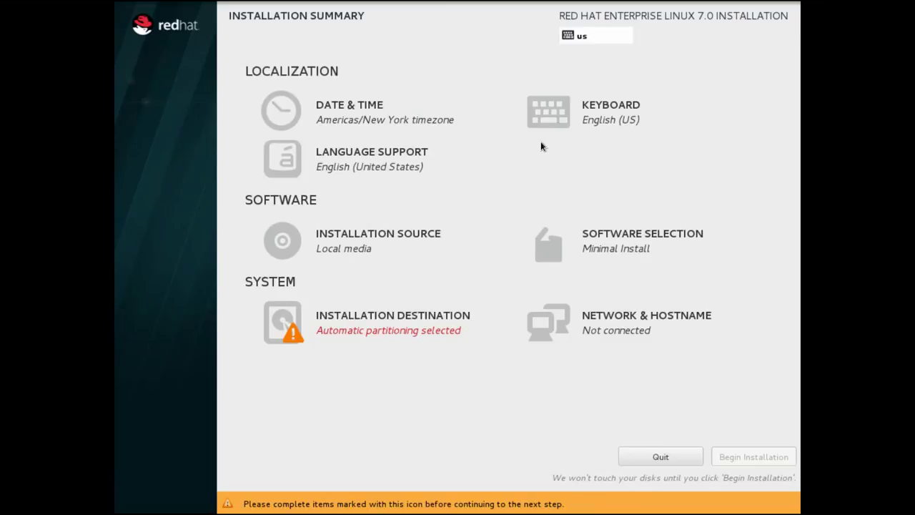
- Search for 'No' and add the Norwegian keyboard layout alongside English (US)
left_click(556, 119)
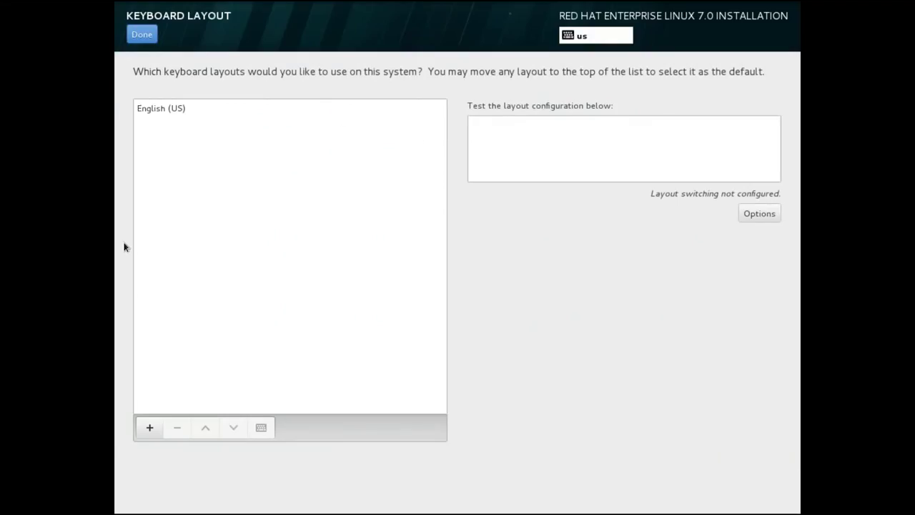
left_click(145, 427)
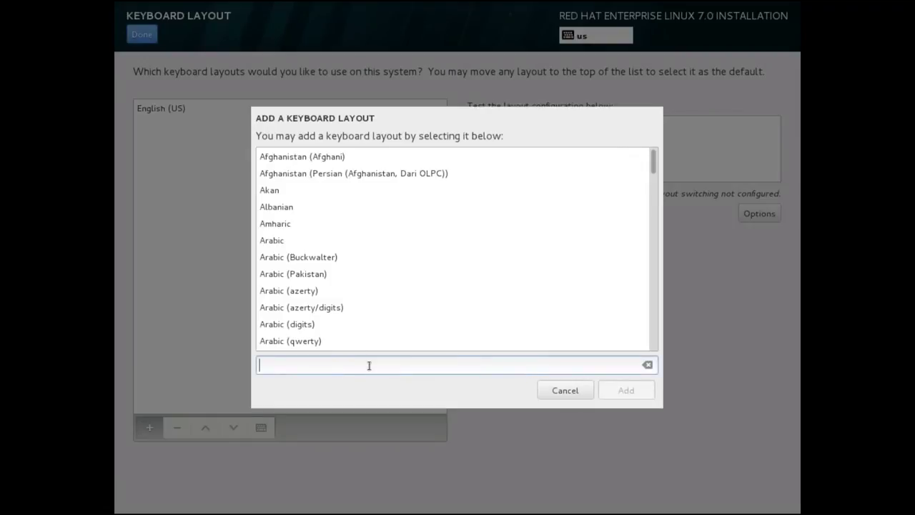
type("No")
left_click_drag(650, 166, 654, 239)
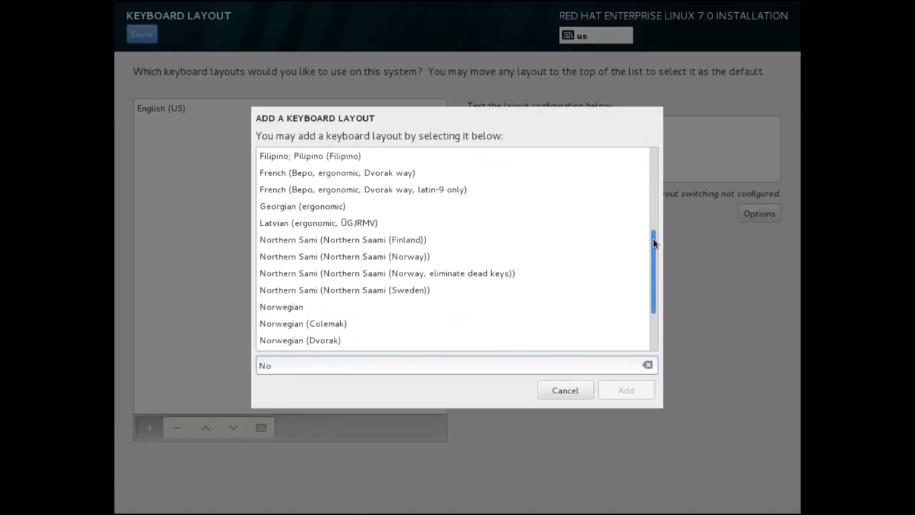
left_click(319, 313)
left_click(641, 388)
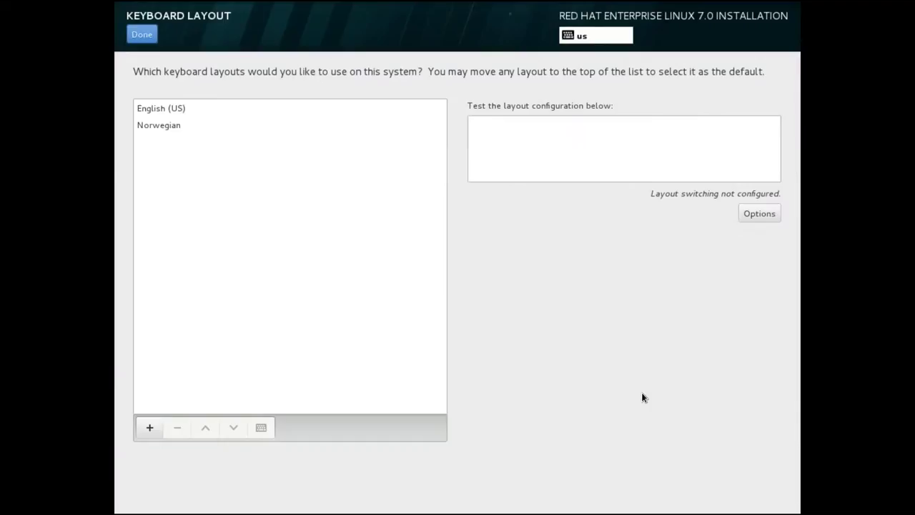
- Remove English (US) so only Norwegian remains, testing it by typing 'æææøøøøø'
left_click(141, 125)
left_click(498, 139)
type("####")
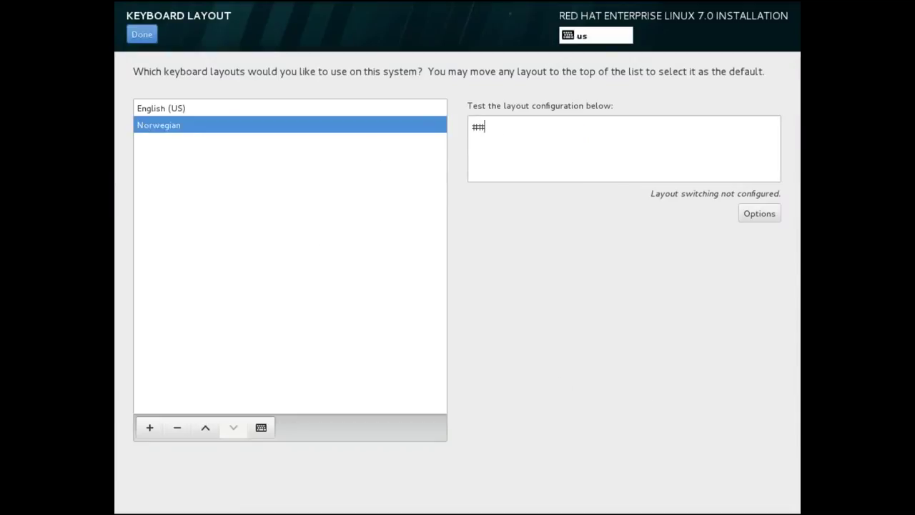
type("#\";;")
key("BackSpace")
key("BackSpace")
left_click(171, 112)
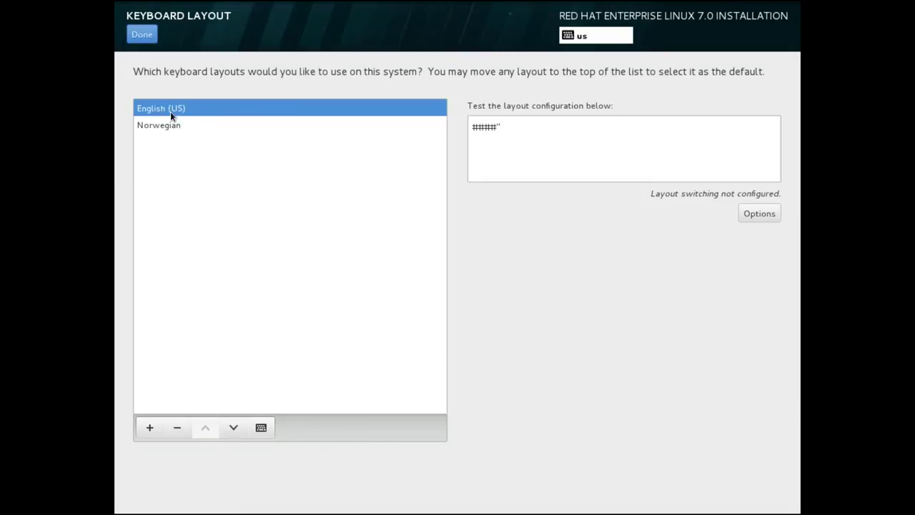
left_click(177, 427)
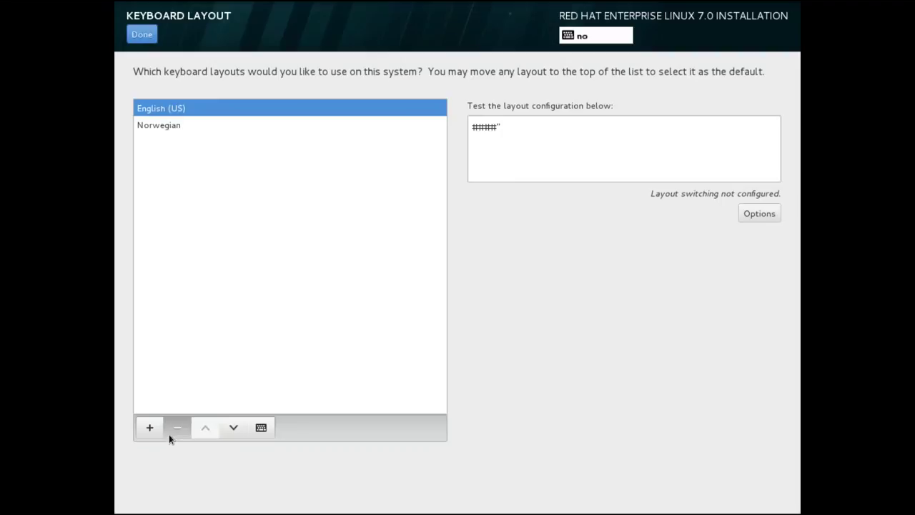
left_click(515, 121)
key("BackSpace")
type("'æææ")
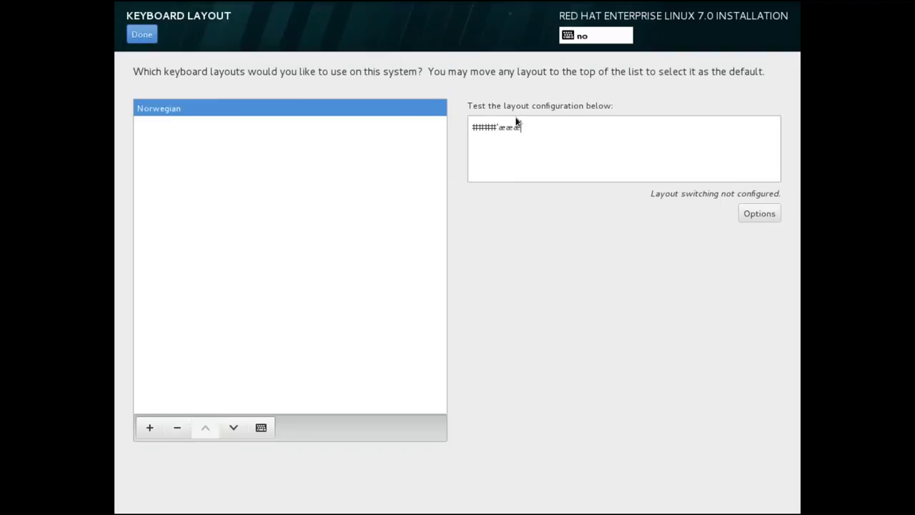
type("øøøøø")
- Keep the Norwegian keyboard and pick Oslo on the map for the Europe/Oslo time zone
left_click(141, 35)
left_click(351, 131)
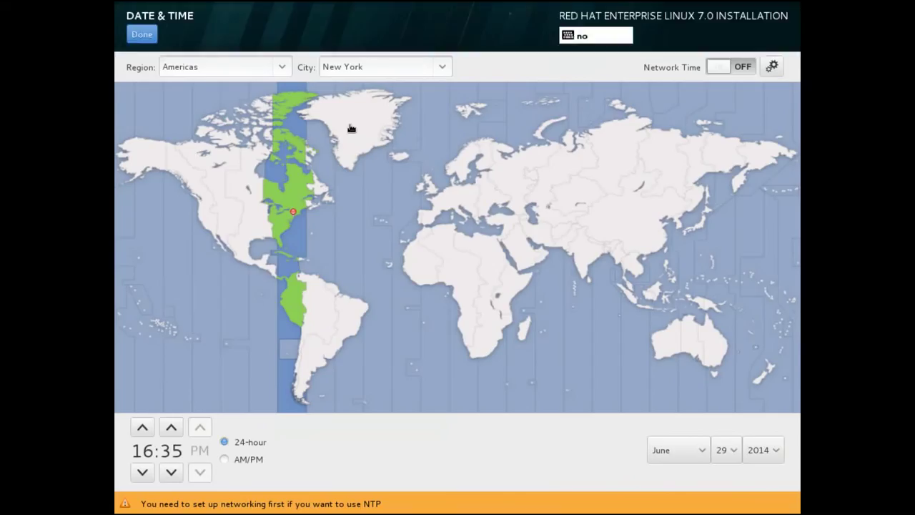
left_click(458, 174)
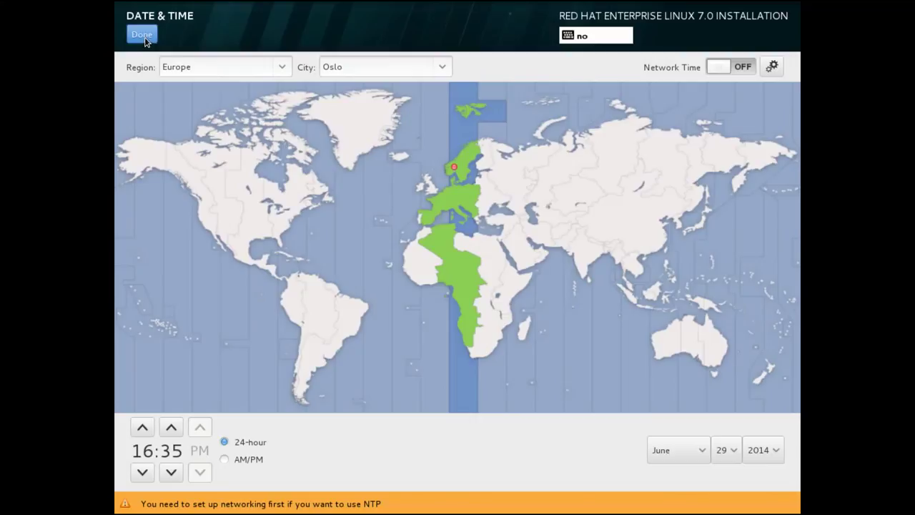
left_click(143, 38)
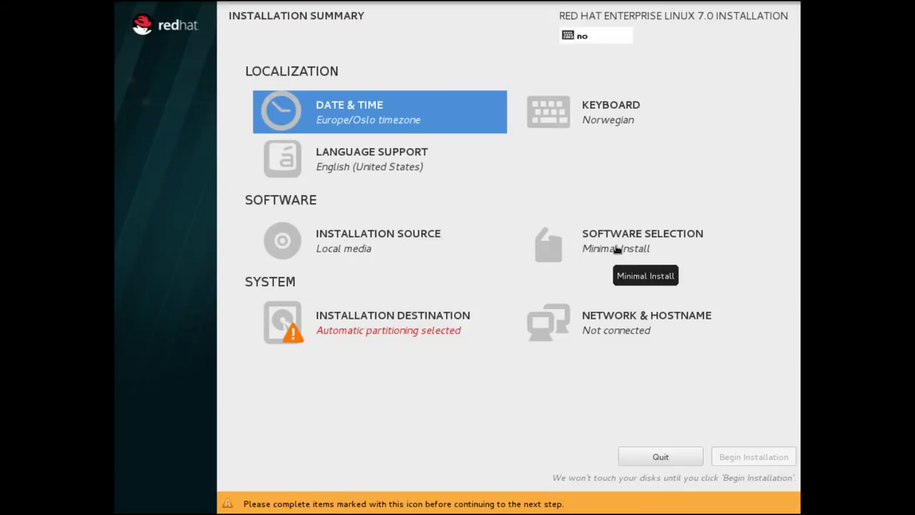
- Choose Server with GUI as base environment, leaving DNS, Directory and E-mail Server add-ons unticked
left_click(618, 250)
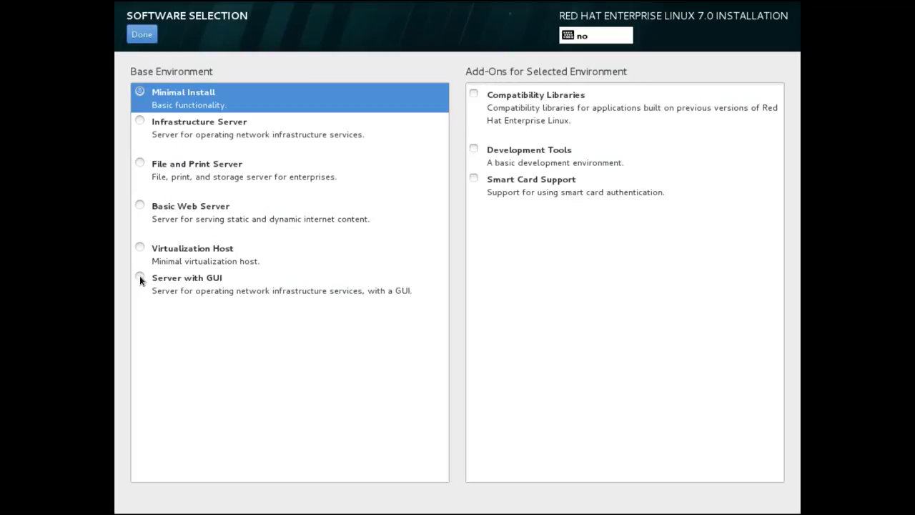
left_click(139, 278)
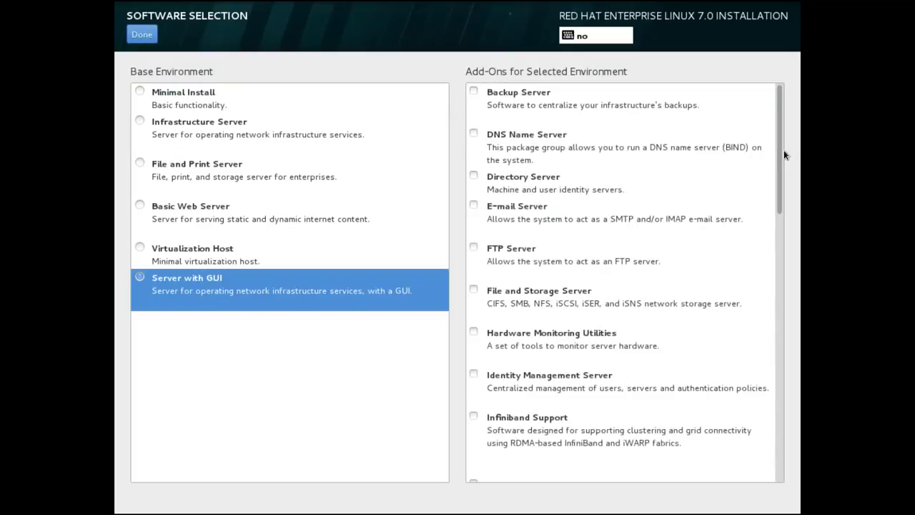
left_click_drag(783, 149, 743, 71)
left_click_drag(782, 135, 774, 109)
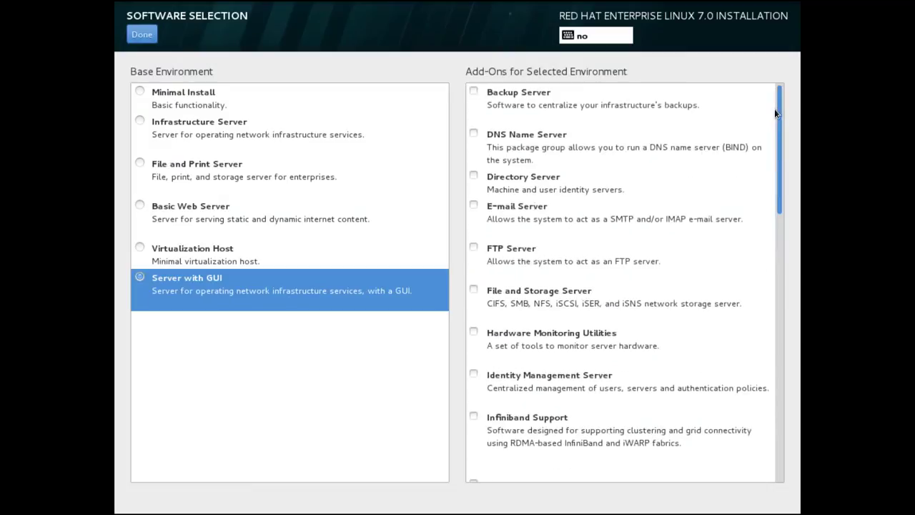
left_click(473, 134)
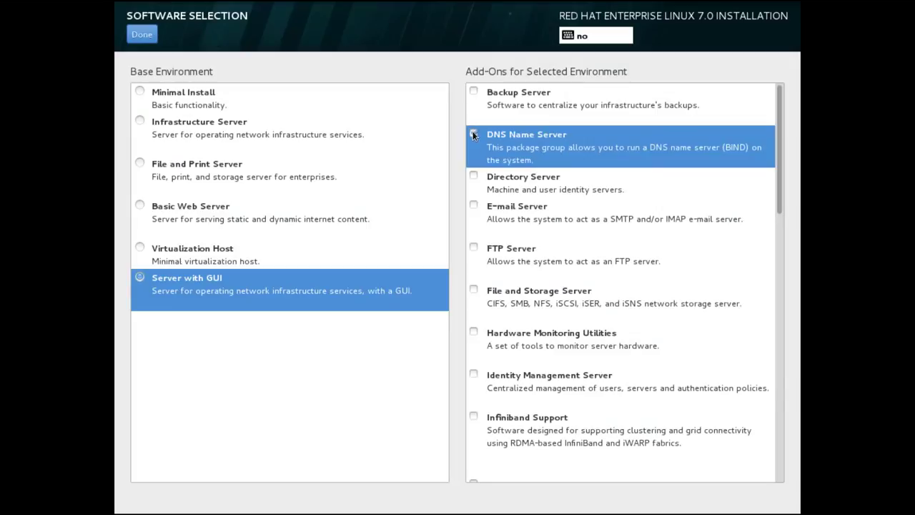
left_click(473, 178)
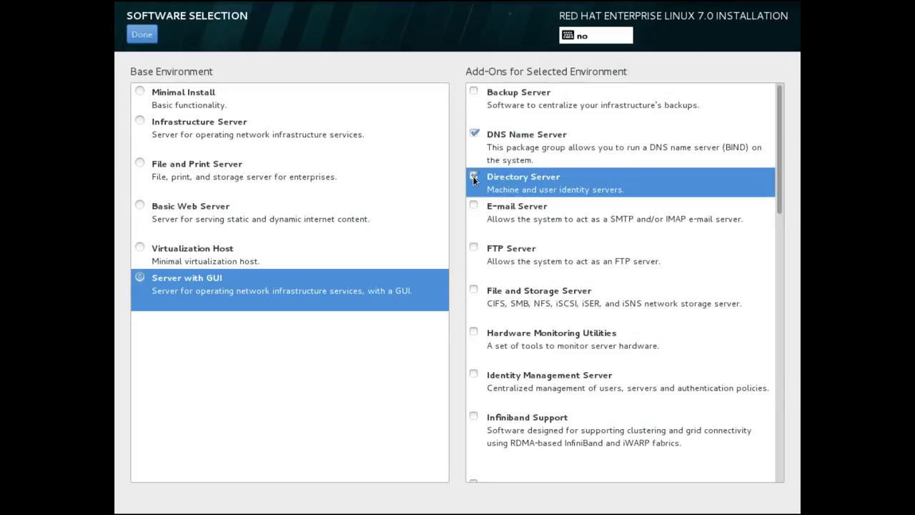
left_click(473, 205)
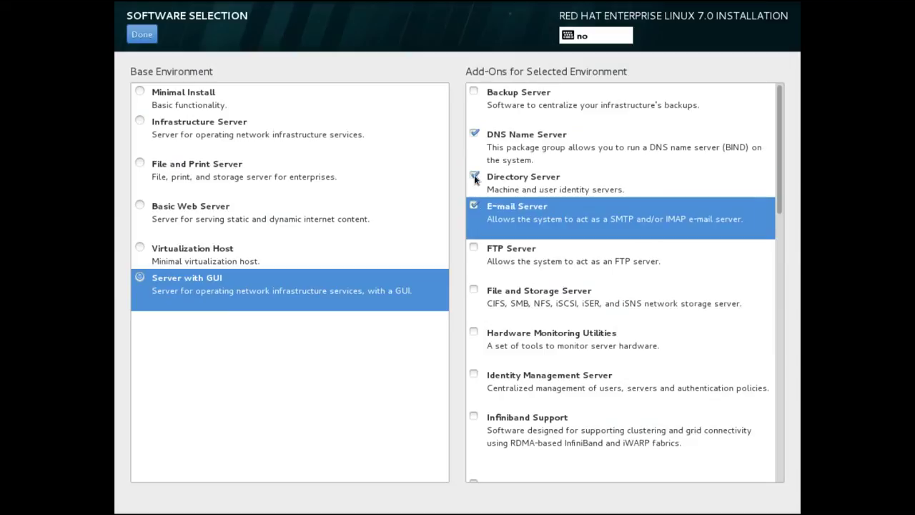
left_click(473, 177)
left_click(474, 133)
left_click(473, 206)
left_click(142, 35)
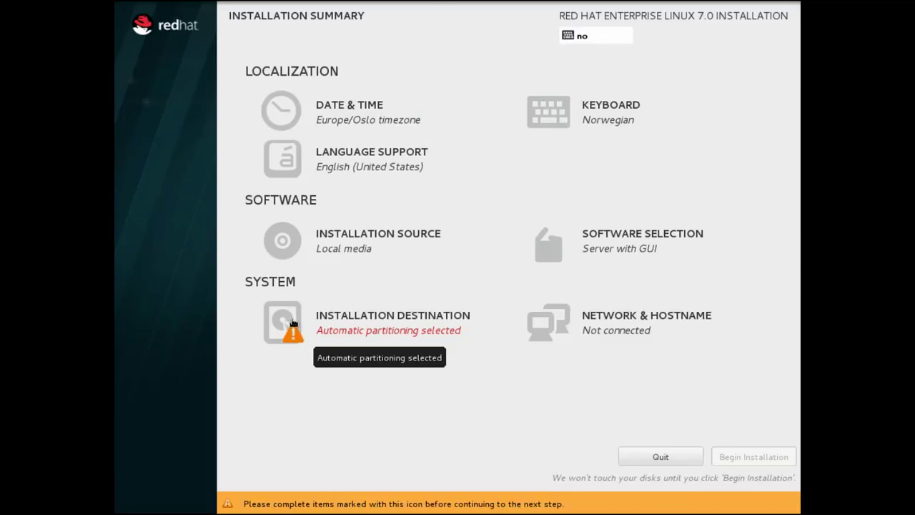
- Keep the 8.19 GB Virtio disk with Automatically configure partitioning and confirm the destination
left_click(292, 323)
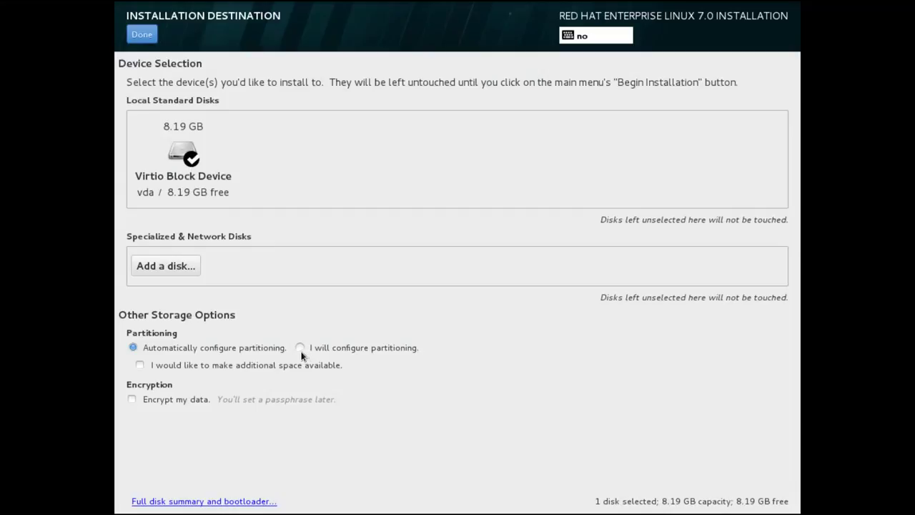
left_click(299, 348)
left_click(133, 348)
left_click(143, 35)
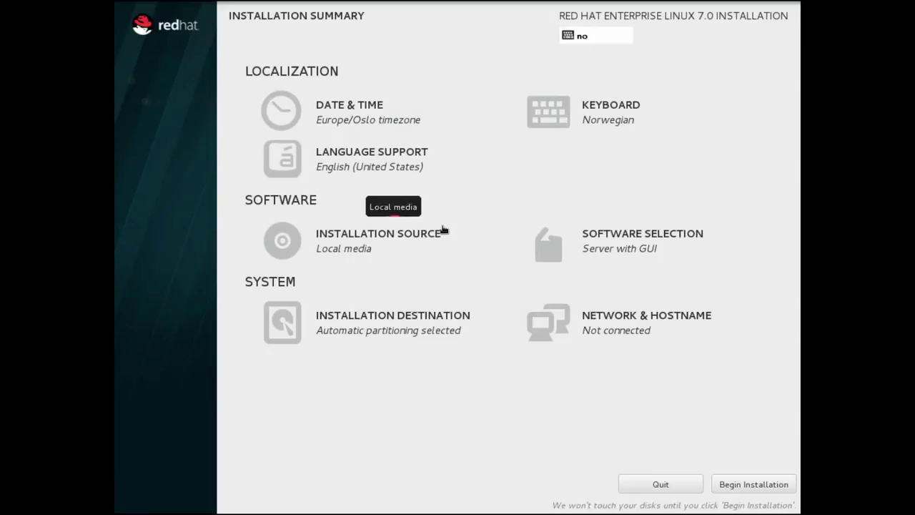
- Begin the installation, then enter and confirm the root password, accepting the weak-password warning
left_click(753, 484)
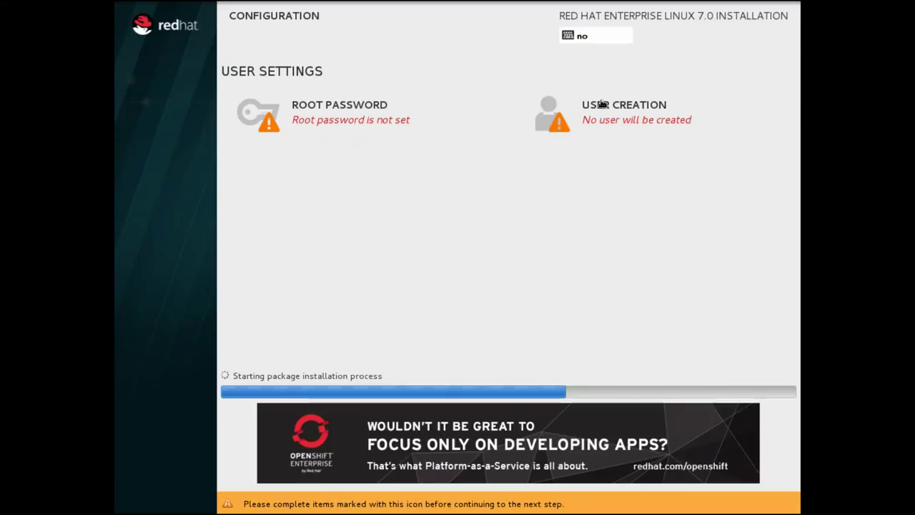
left_click(322, 104)
type("re")
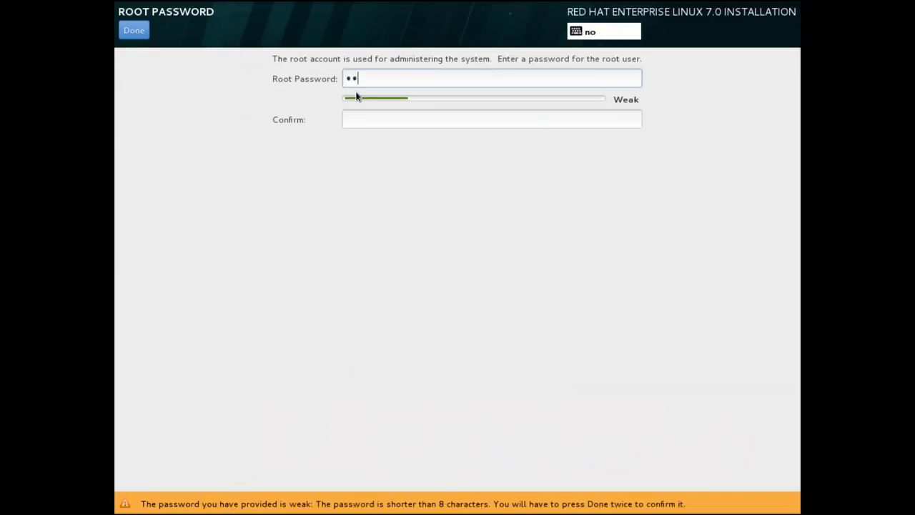
type("dhat12")
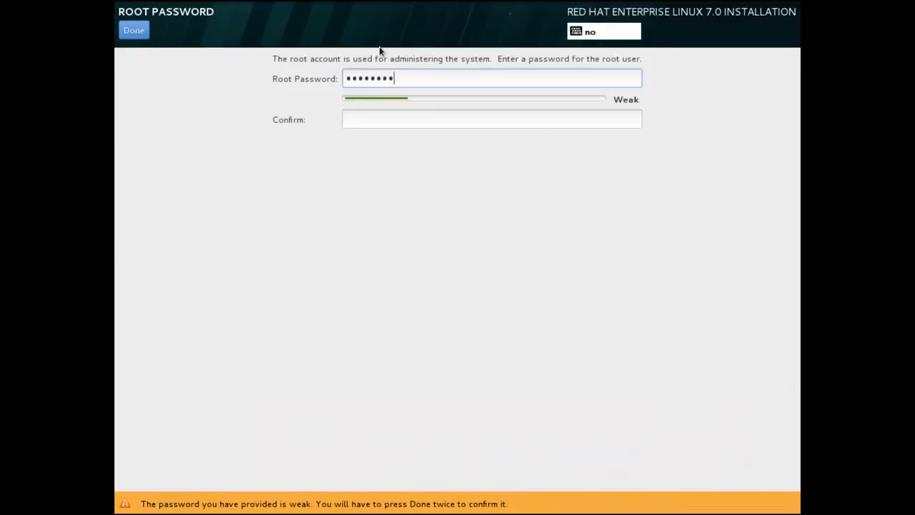
type("3")
key("Tab")
type("red")
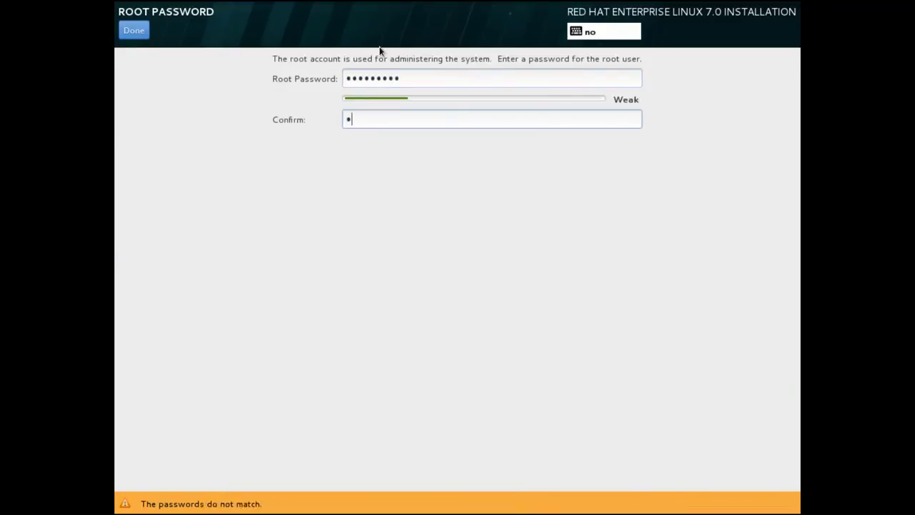
type("hat123")
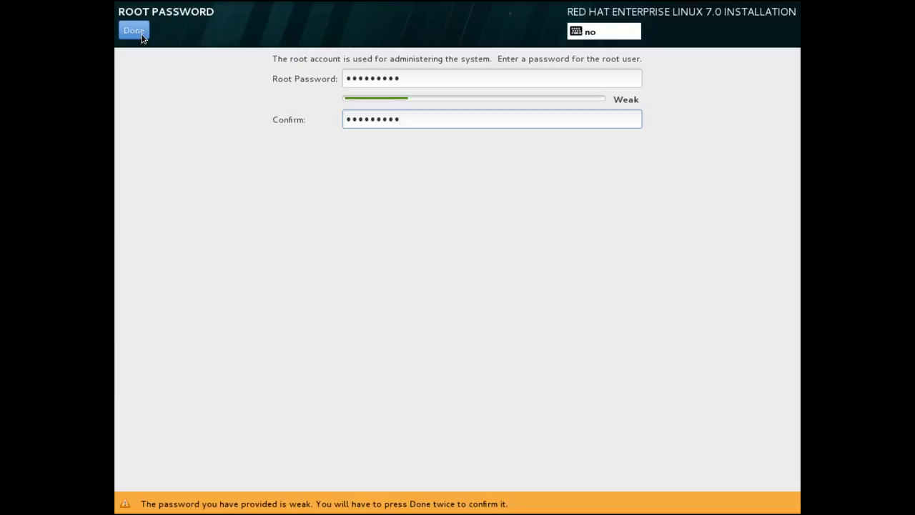
left_click(142, 38)
left_click(142, 38)
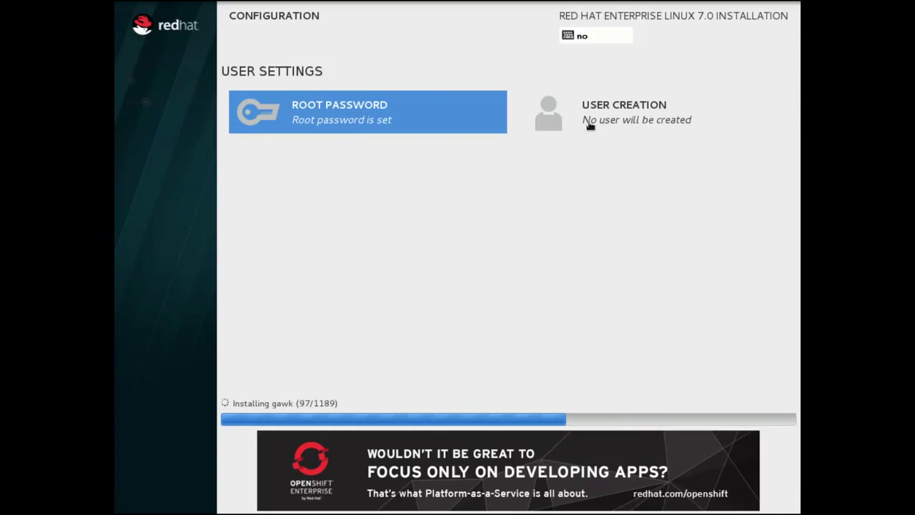
- Create an administrator user with the user's full name and a confirmed password, accepting the weak warning
left_click(589, 123)
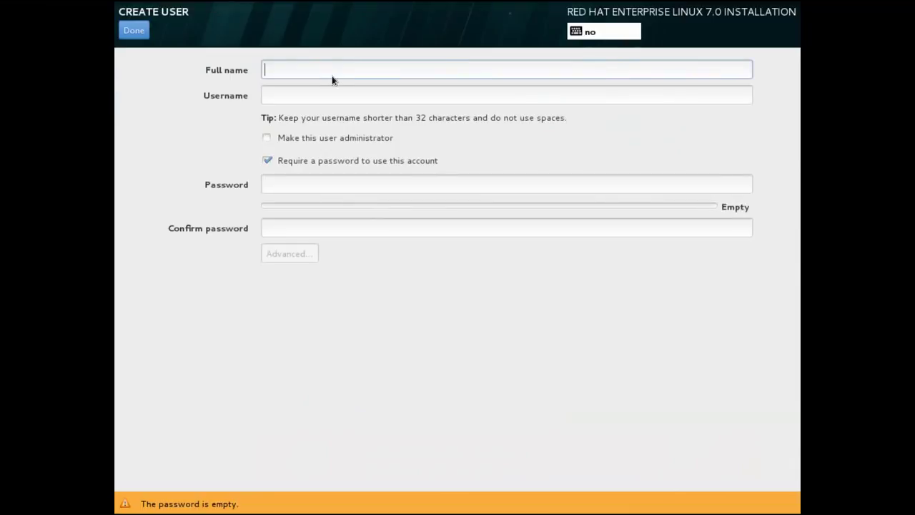
type("georgios")
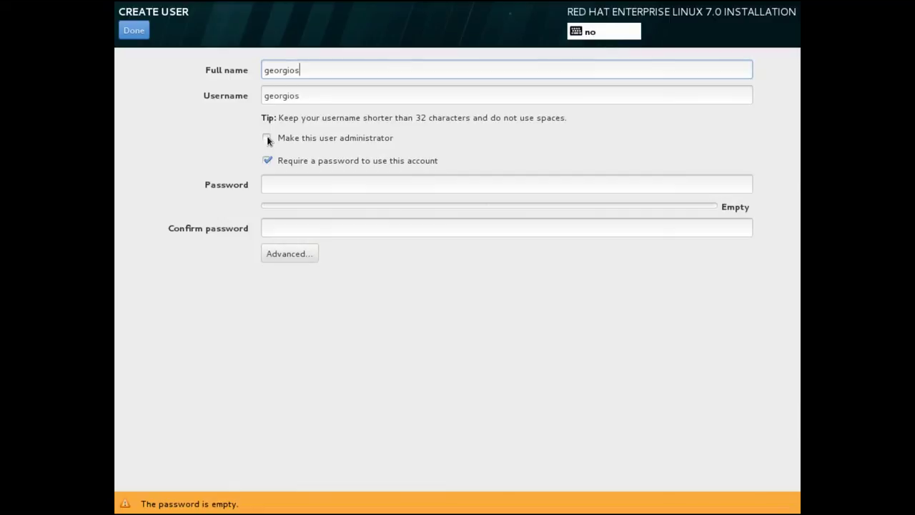
left_click(267, 140)
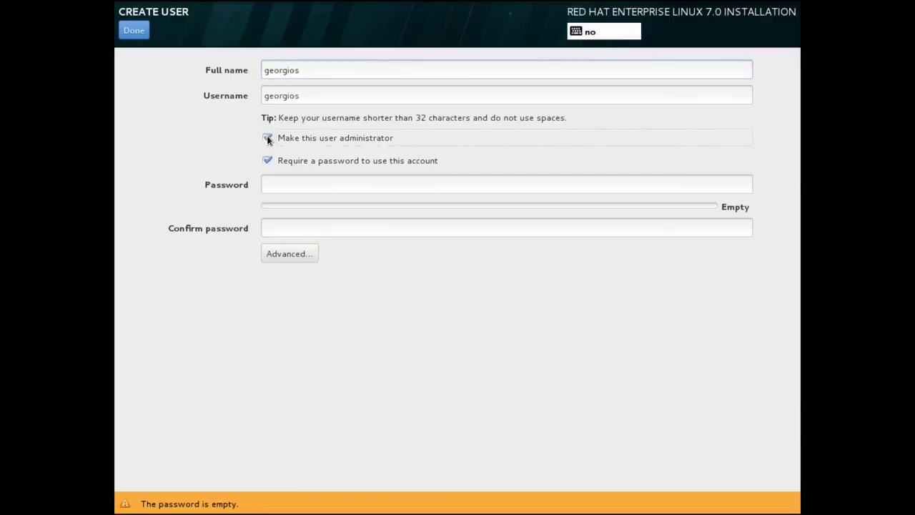
left_click(279, 186)
type("123456789012")
key("Tab")
type("123456789012")
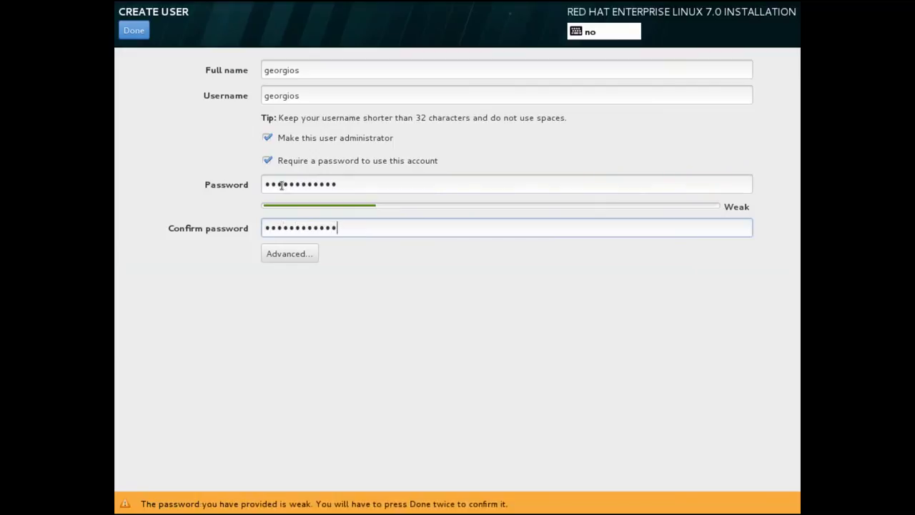
left_click(143, 33)
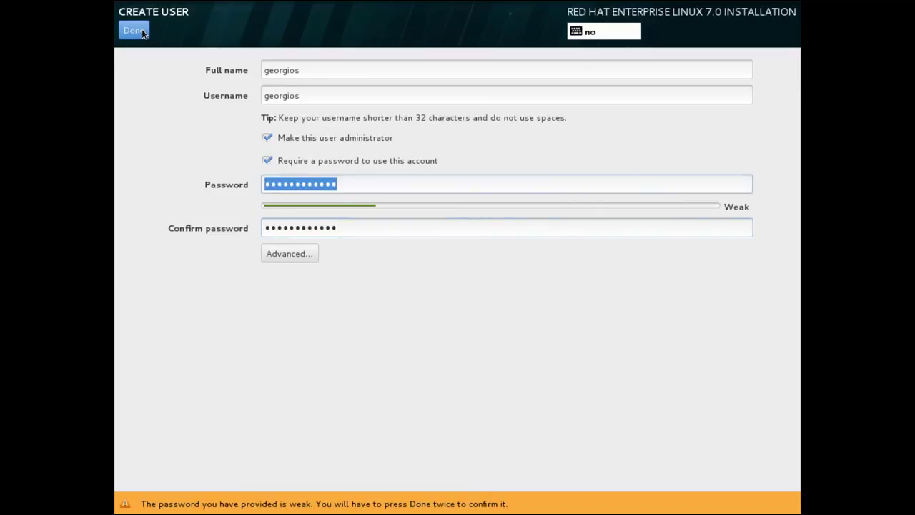
left_click(143, 33)
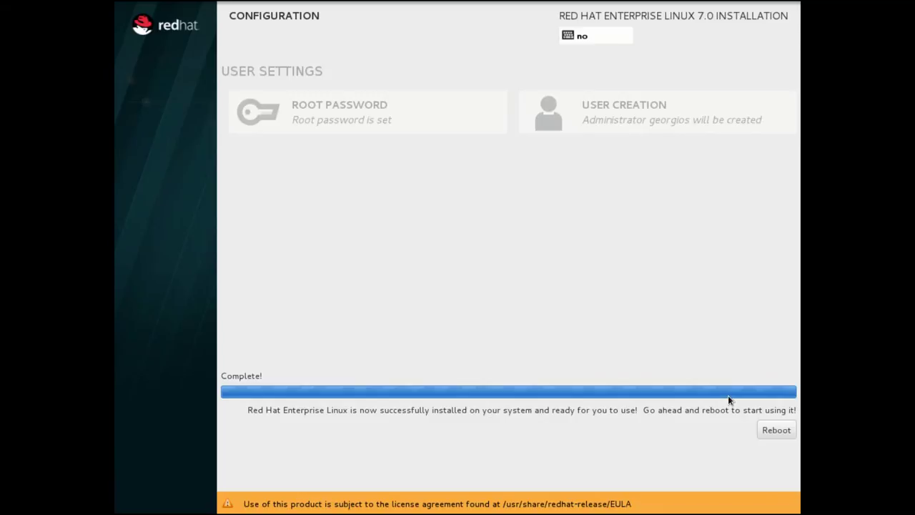
- Reboot the guest into the newly installed RHEL 7 system
left_click(772, 432)
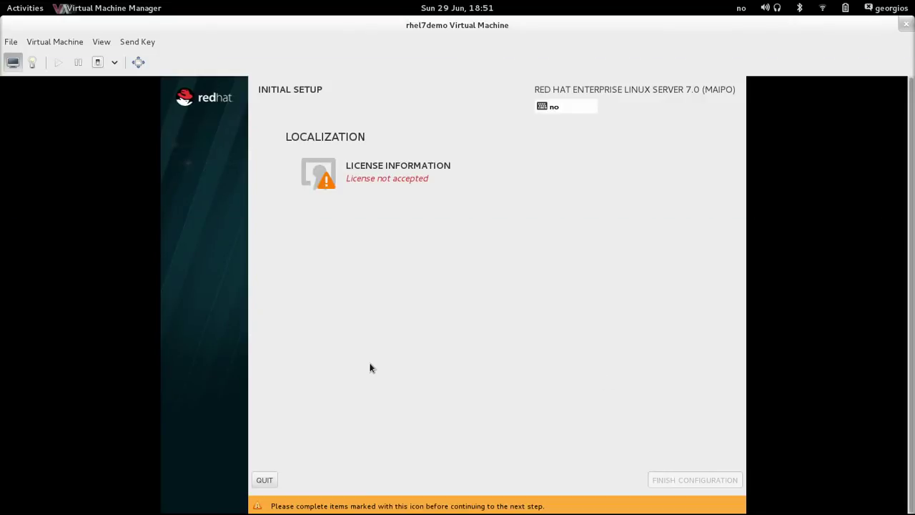
- Read through the license text, tick I accept the license agreement, and confirm
left_click(333, 180)
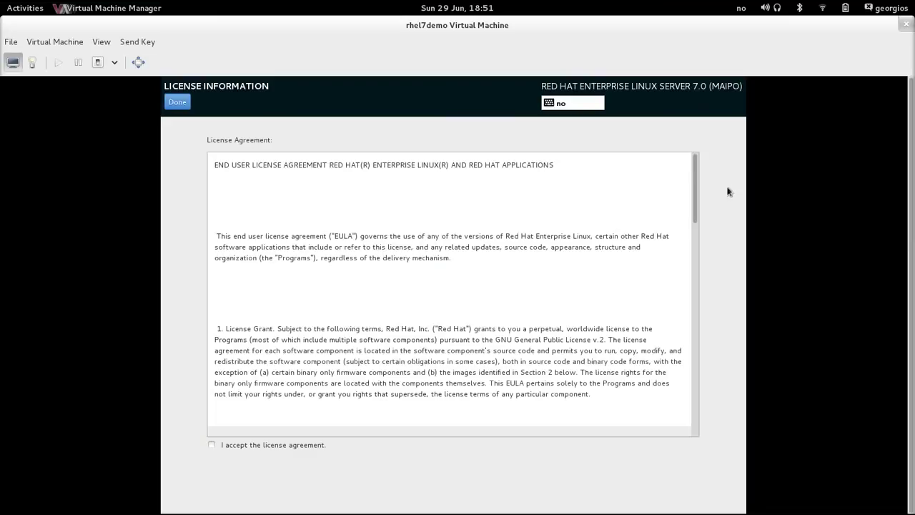
left_click_drag(694, 173, 641, 426)
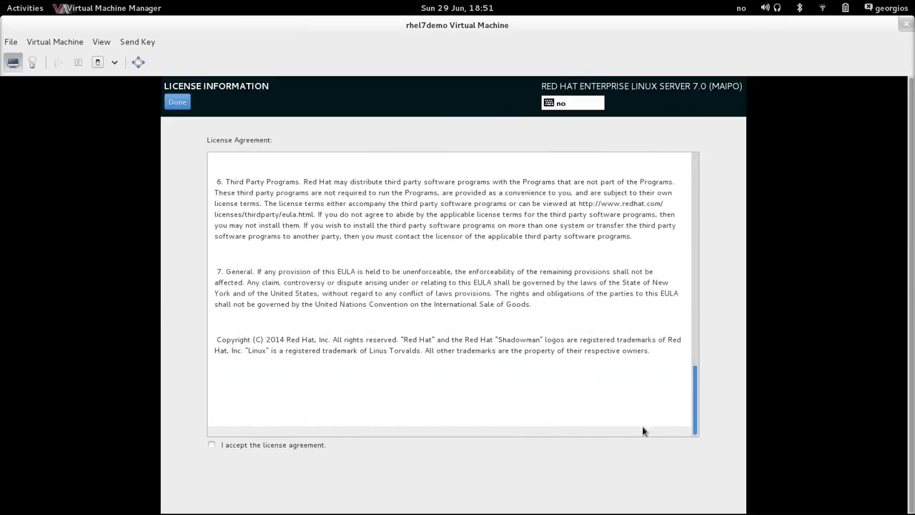
left_click(211, 446)
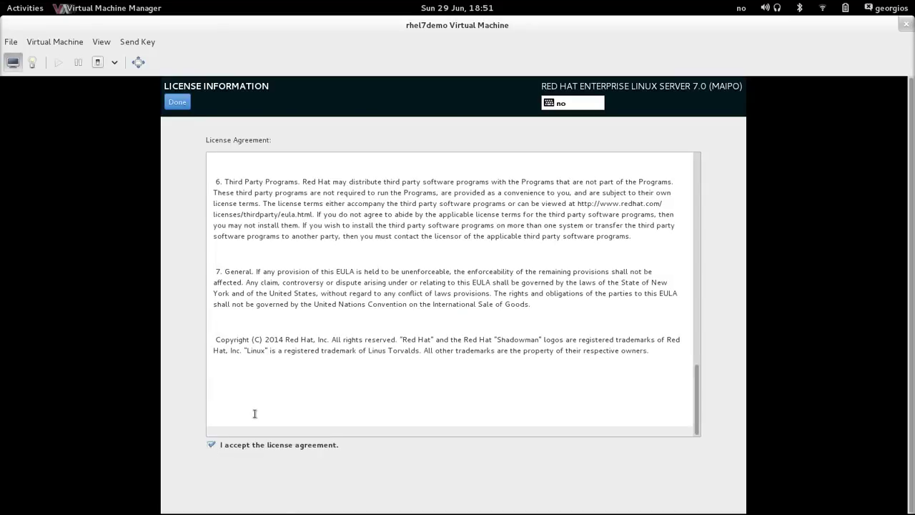
left_click(176, 102)
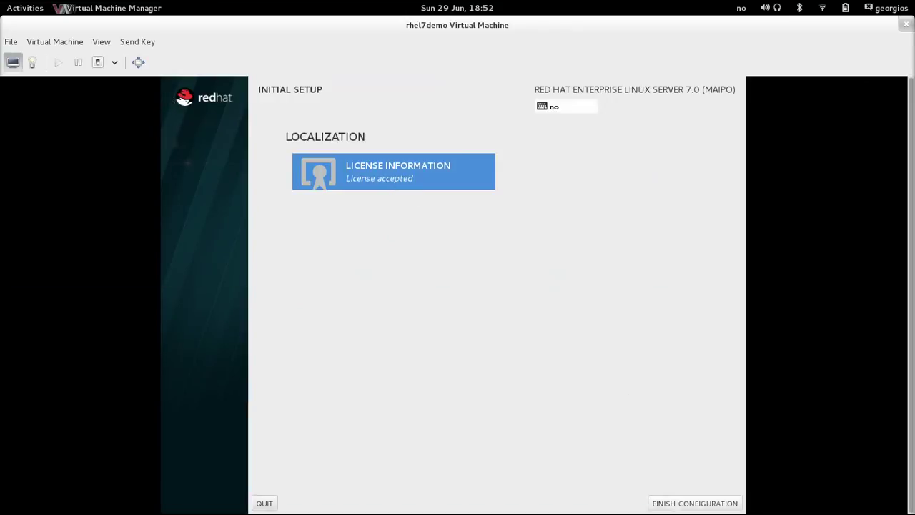
- Disable kdump crash dumping and agree to the reboot it requires
left_click(690, 506)
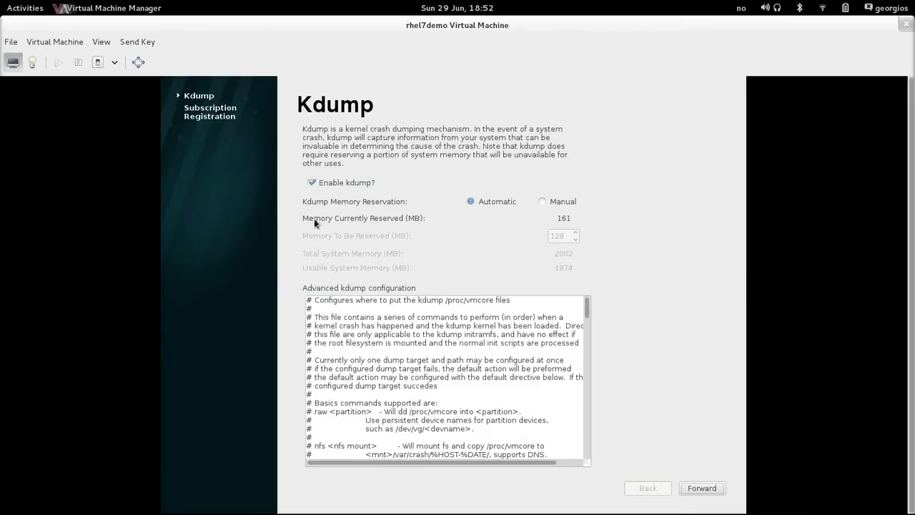
left_click(312, 183)
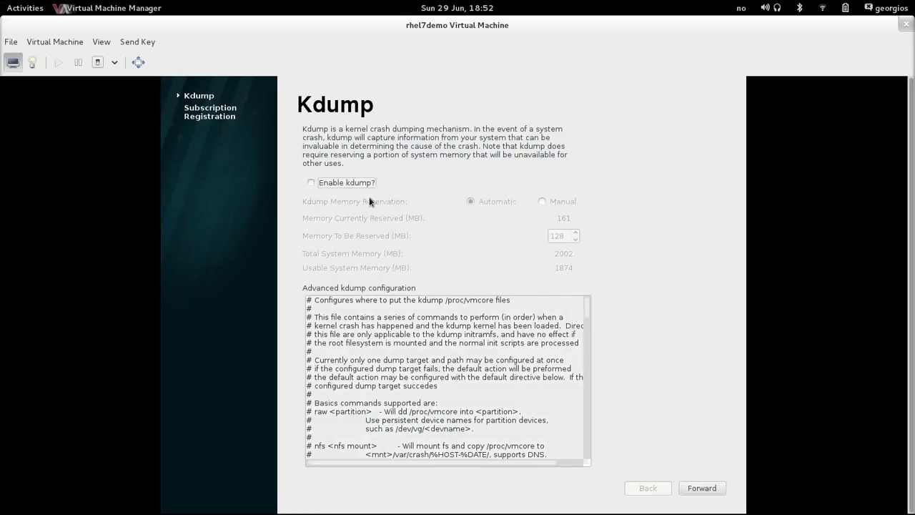
left_click(692, 489)
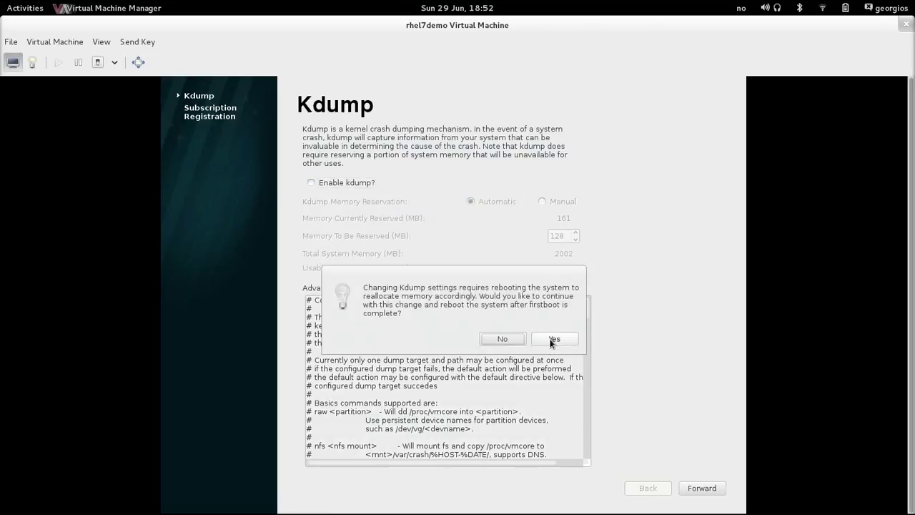
left_click(552, 340)
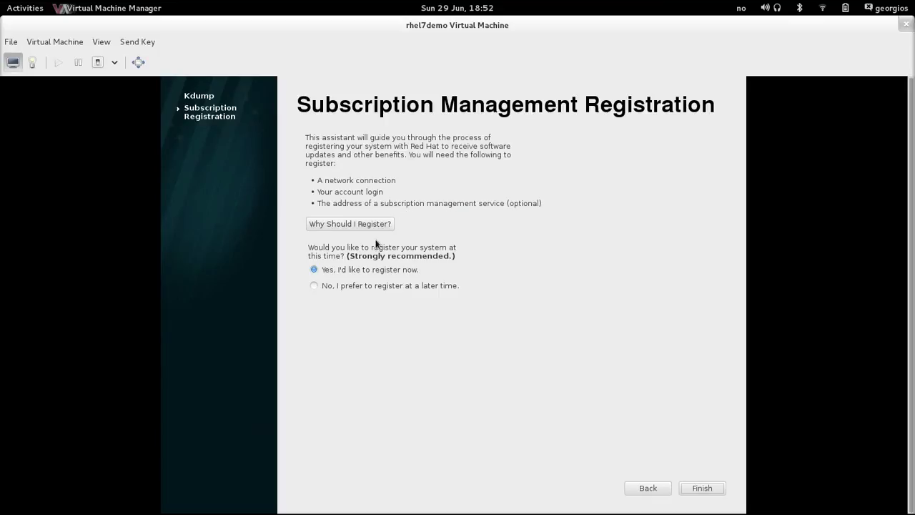
- Postpone subscription registration, finish the first-boot wizard, and acknowledge the reboot
left_click(315, 286)
left_click(701, 493)
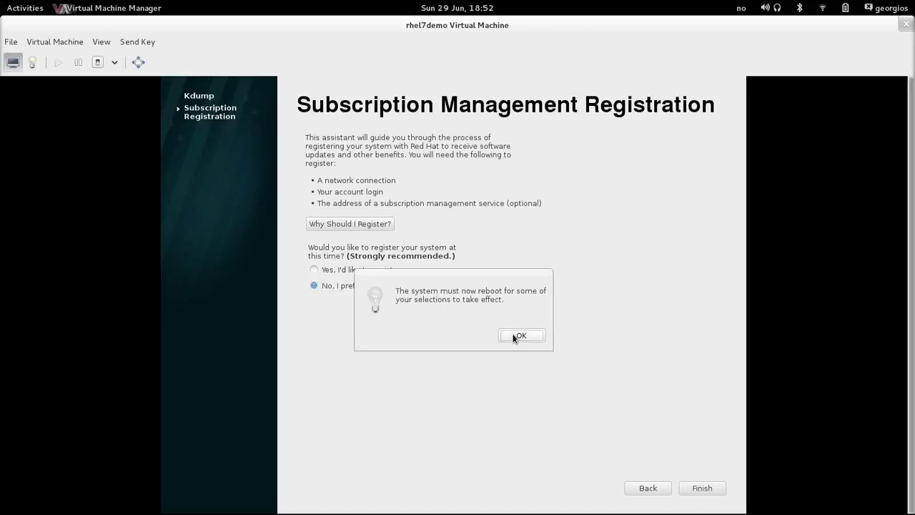
left_click(513, 336)
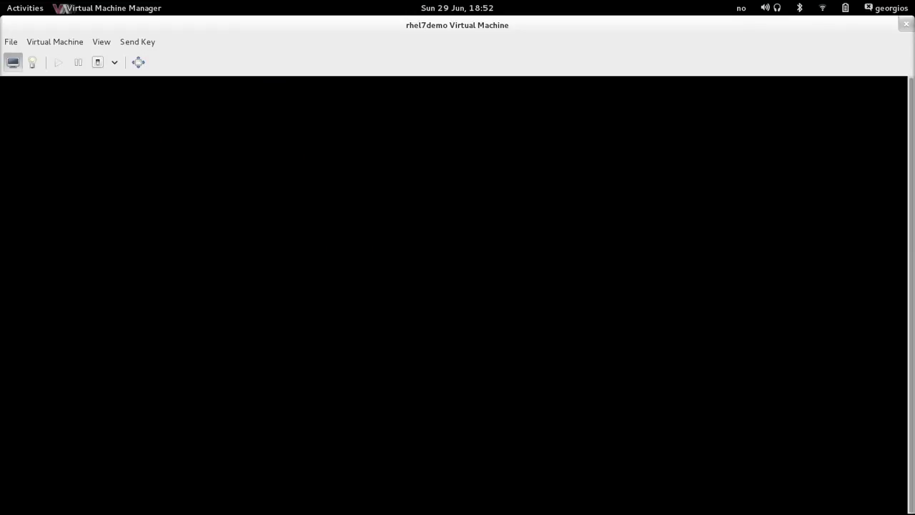
- Boot the default GRUB entry, go fullscreen, and sign in as the new administrator user
key("Return")
left_click(138, 63)
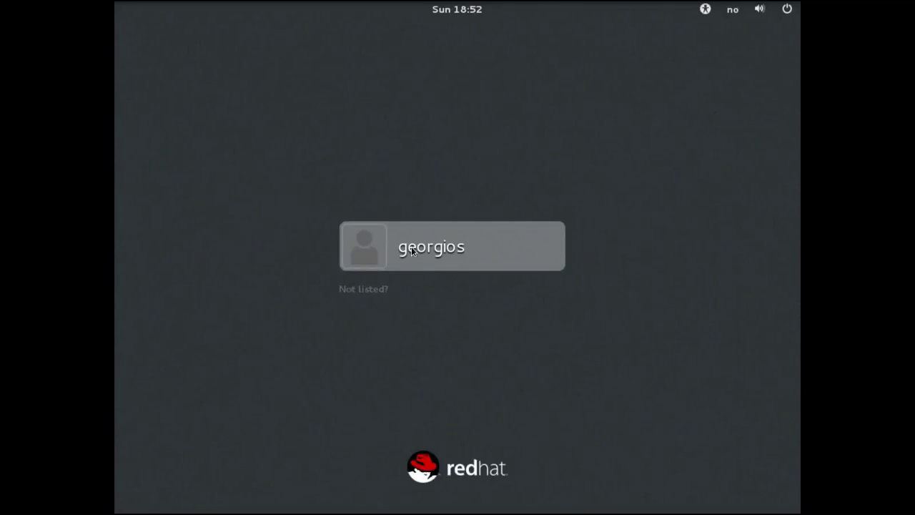
left_click(412, 250)
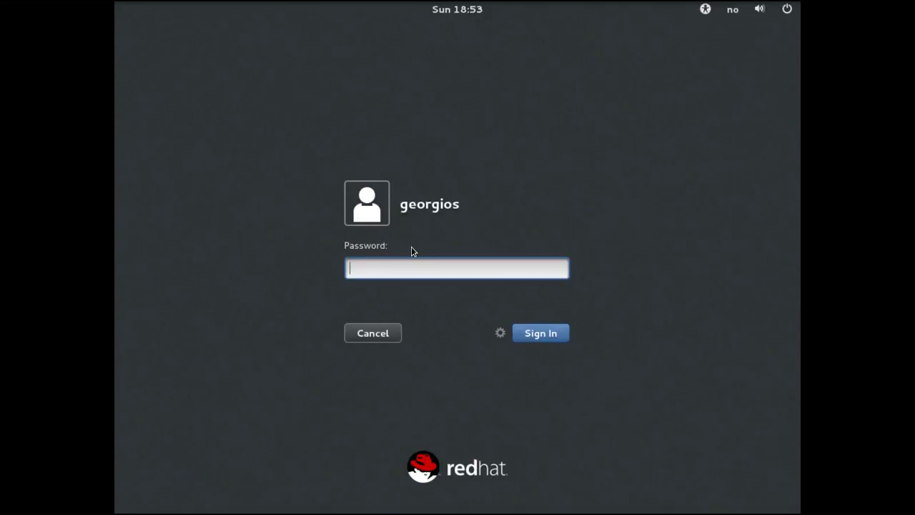
type("••••••••••••")
left_click(539, 336)
type("••••••••••••")
key("Return")
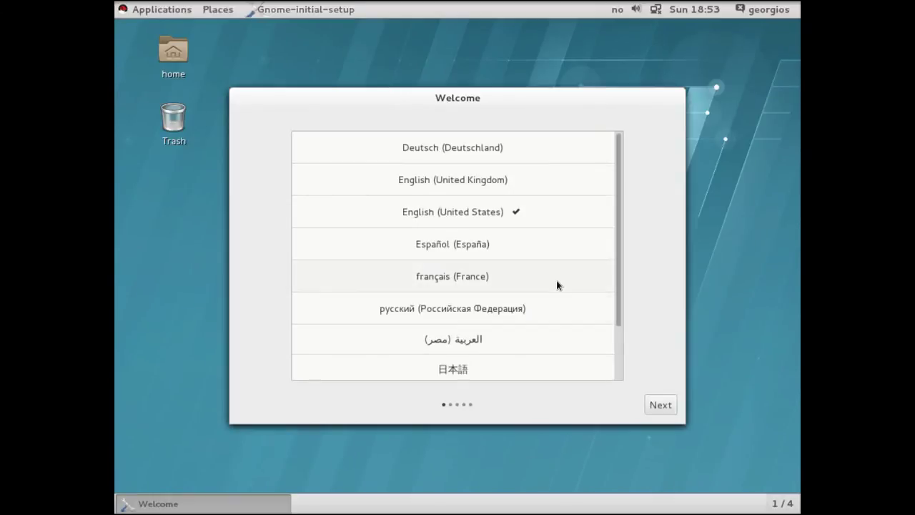
- Keep English (United States), add the Norwegian input source, and start using Red Hat Enterprise Linux Server
left_click(661, 407)
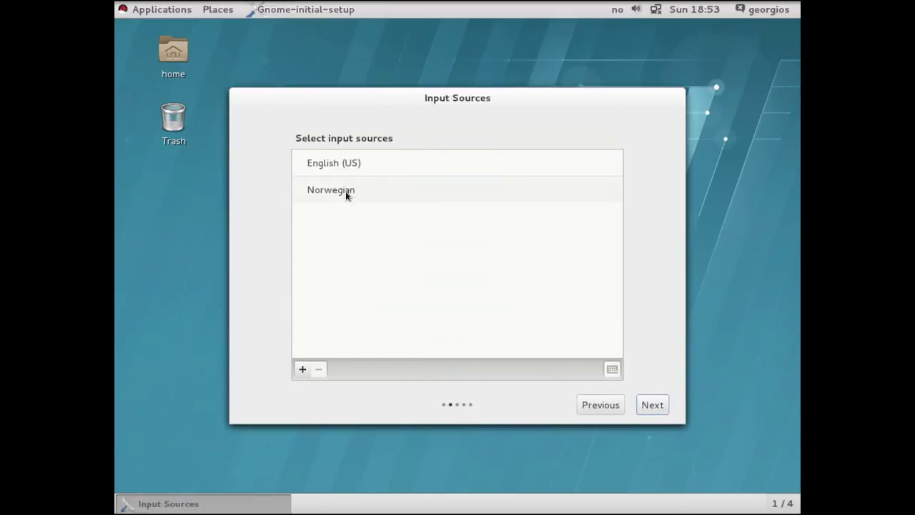
left_click(347, 188)
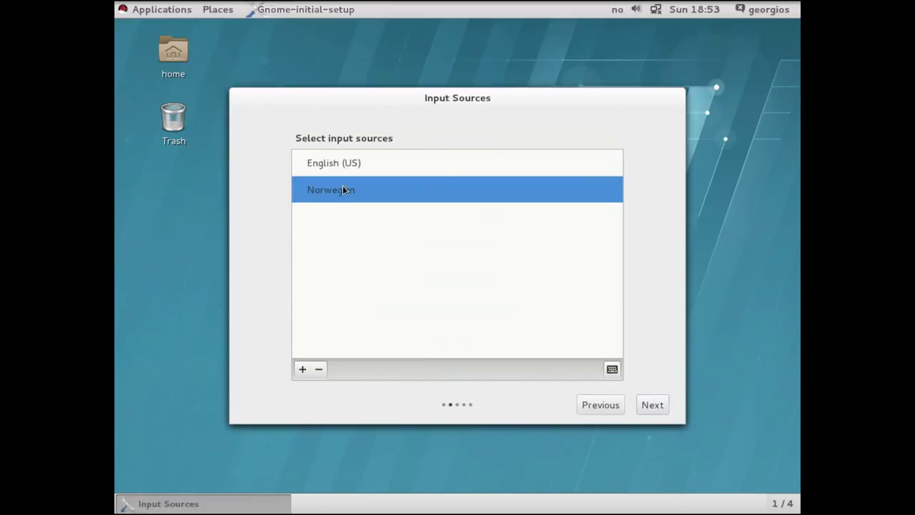
left_click(651, 405)
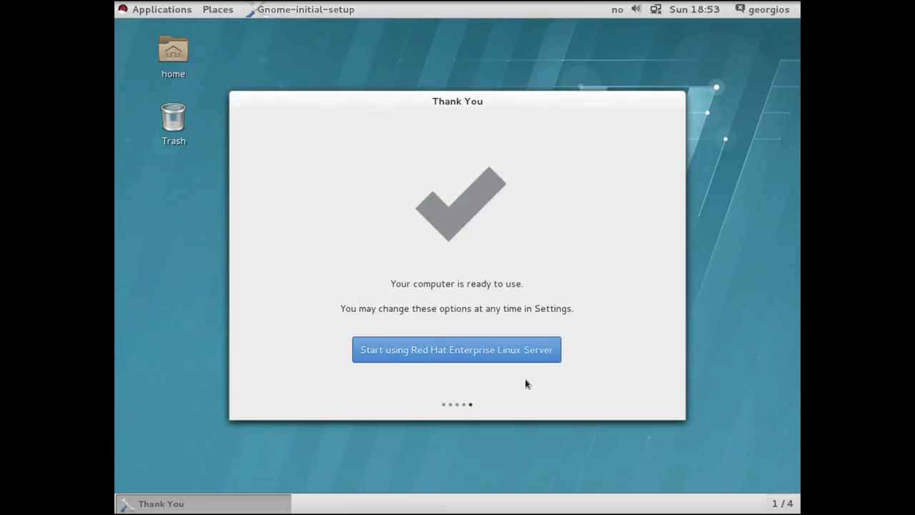
left_click(532, 351)
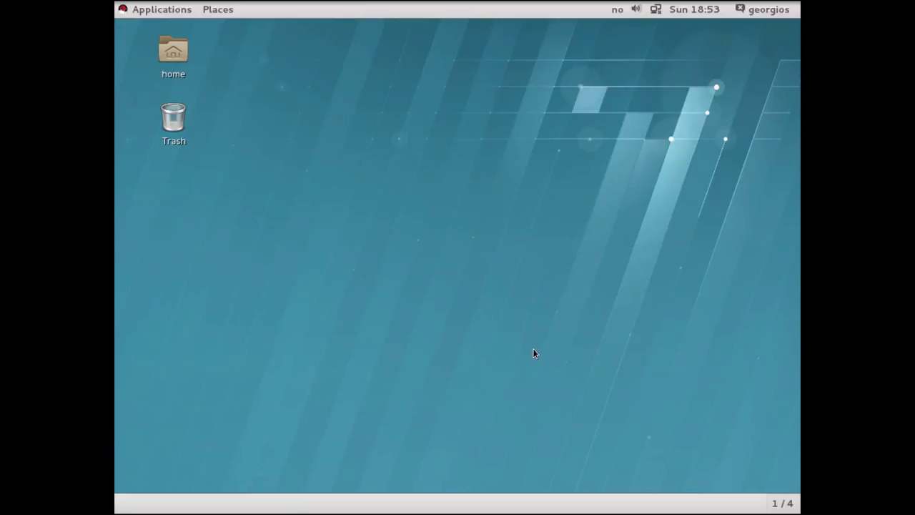